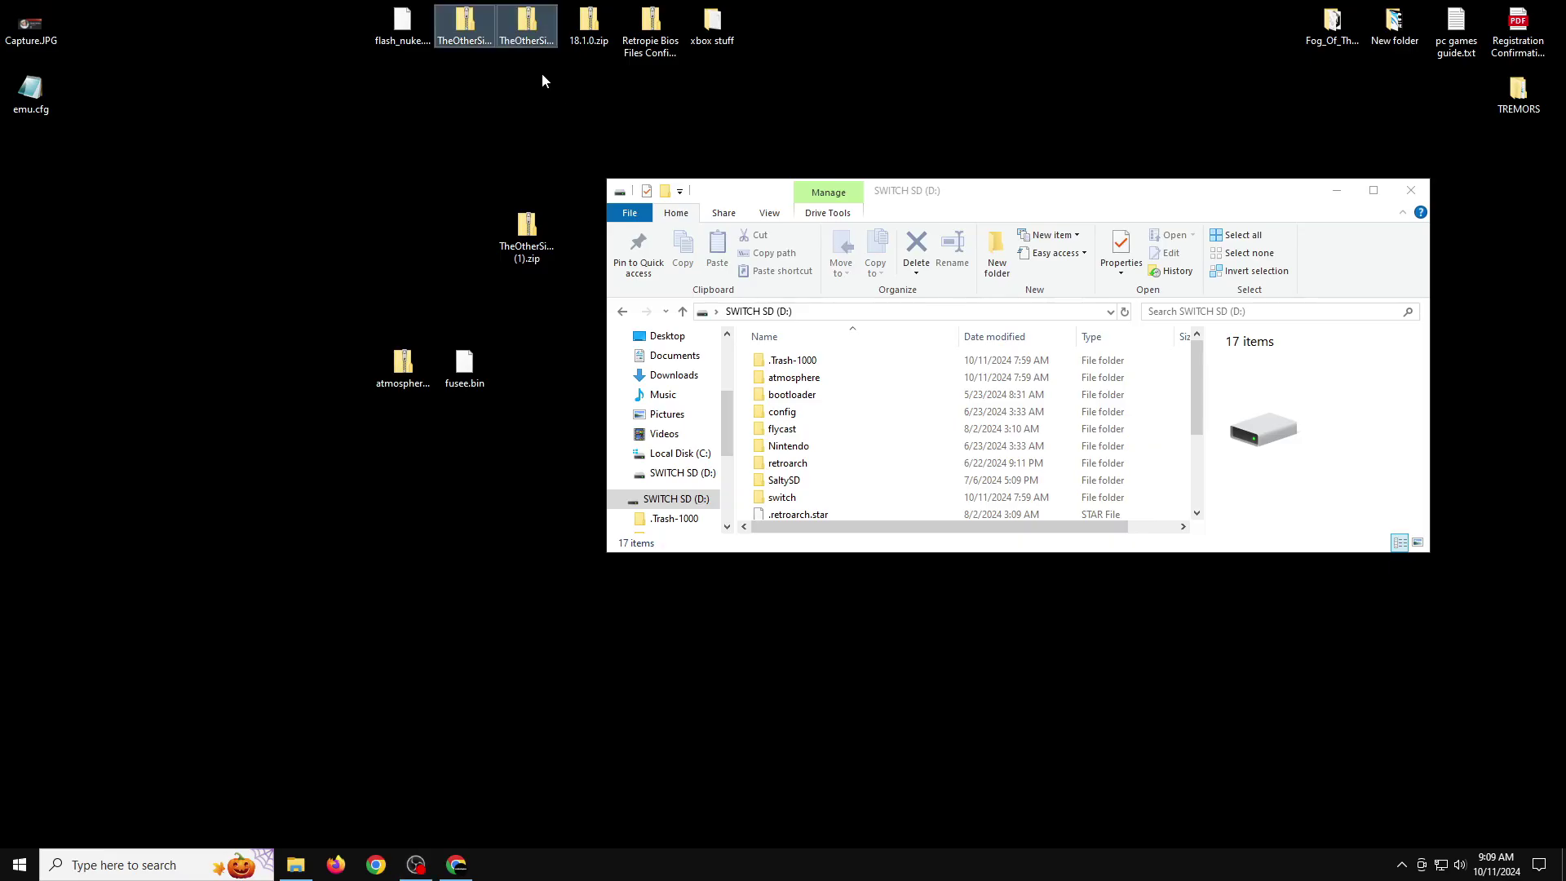
# Examine the downloaded TheOtherSide and atmosphere archives and fusee.bin on the desktop, alongside the folders on the SWITCH SD (D:) drive.
pyautogui.click(527, 28)
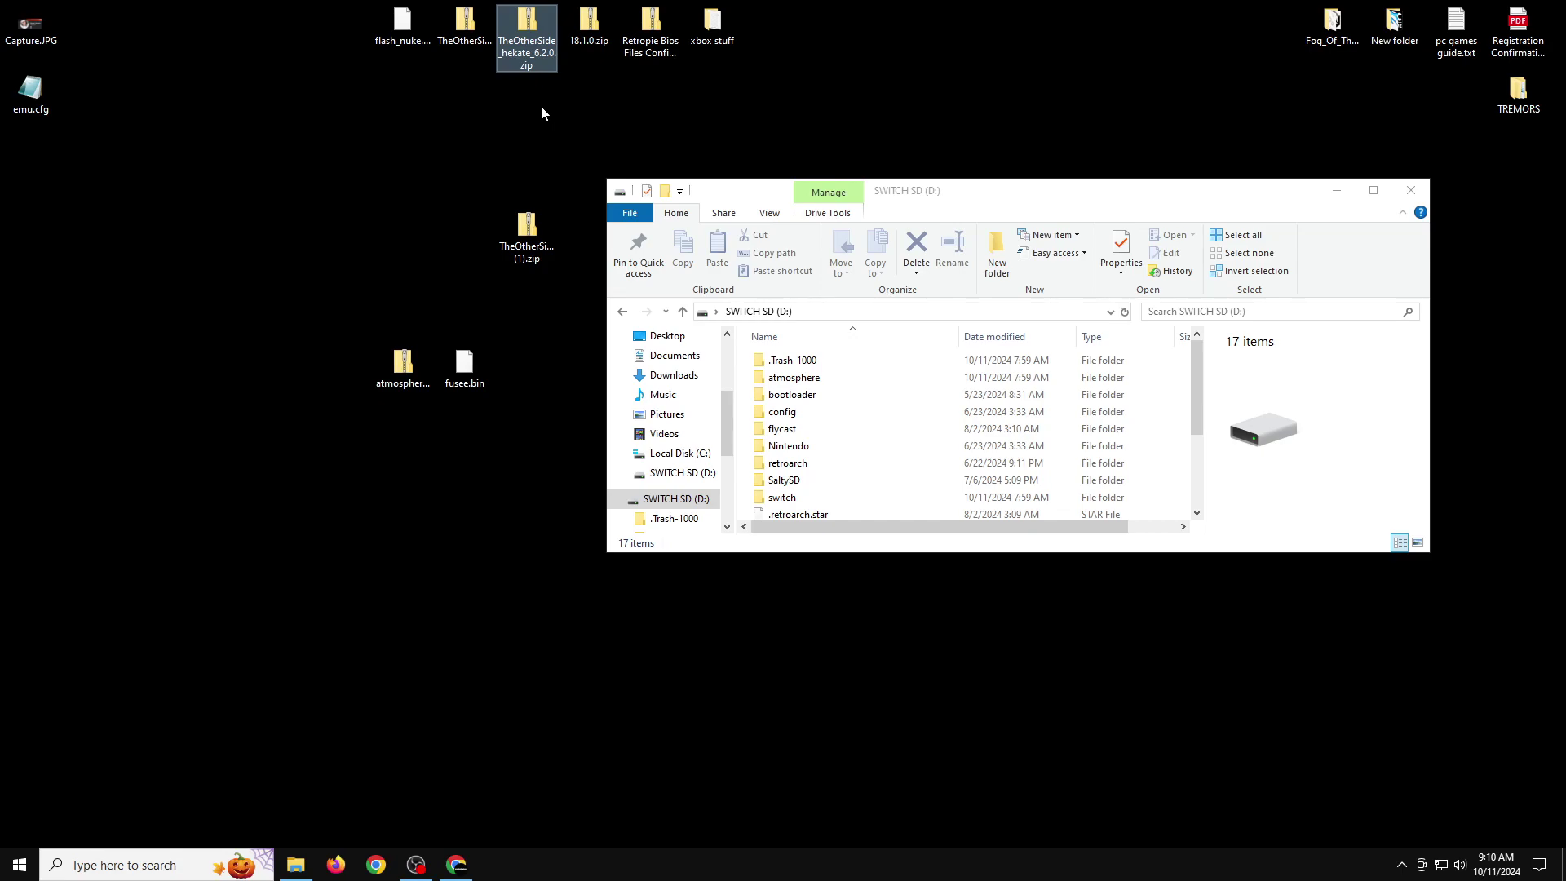
pyautogui.moveTo(521, 322); pyautogui.dragTo(384, 398)
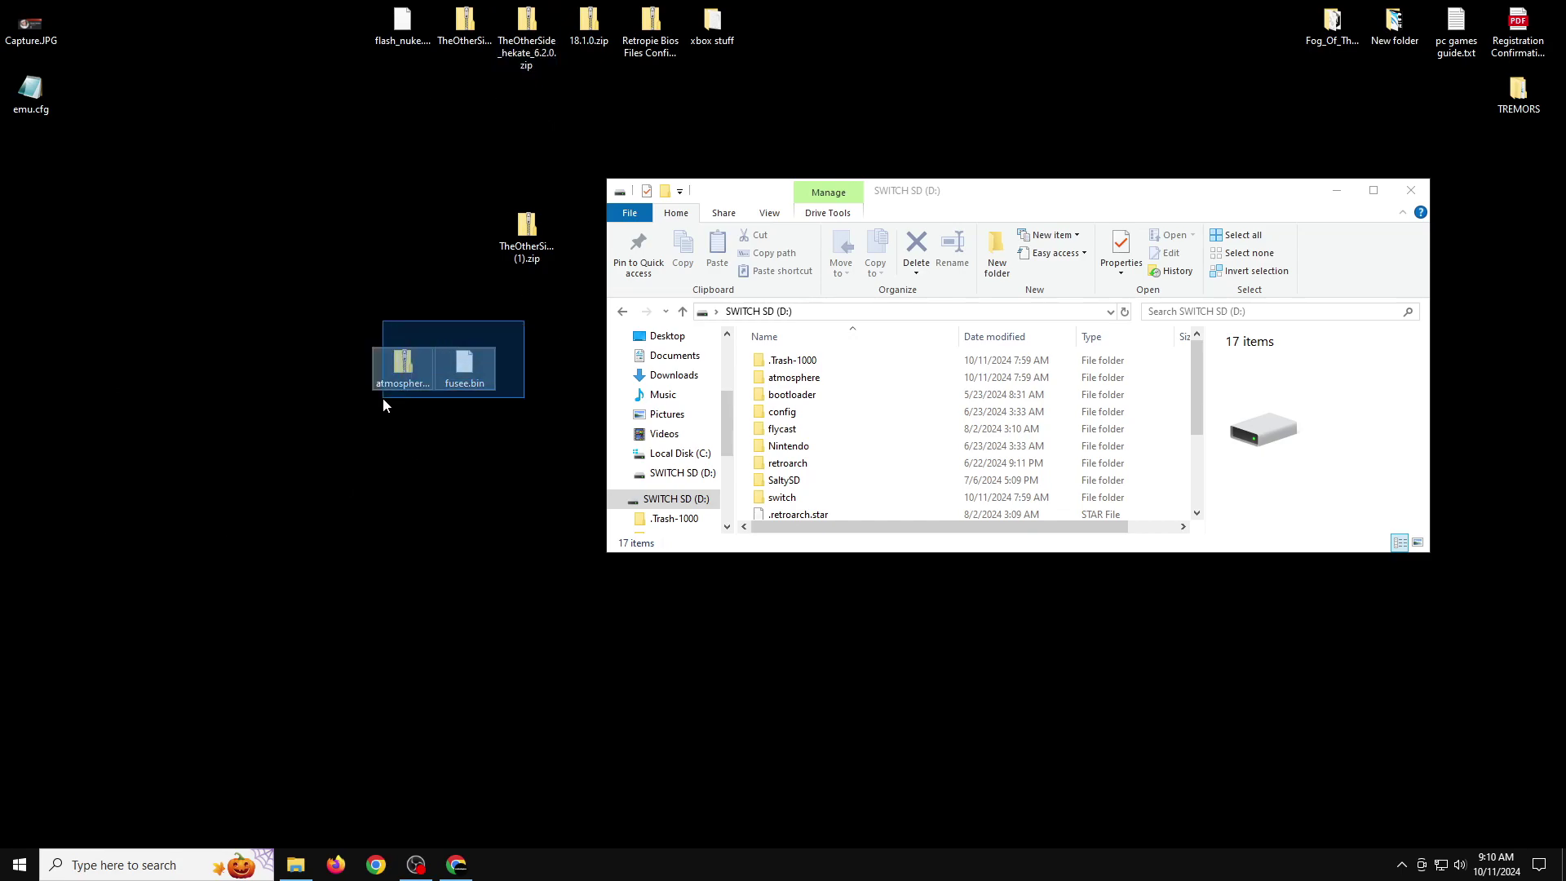
pyautogui.click(383, 399)
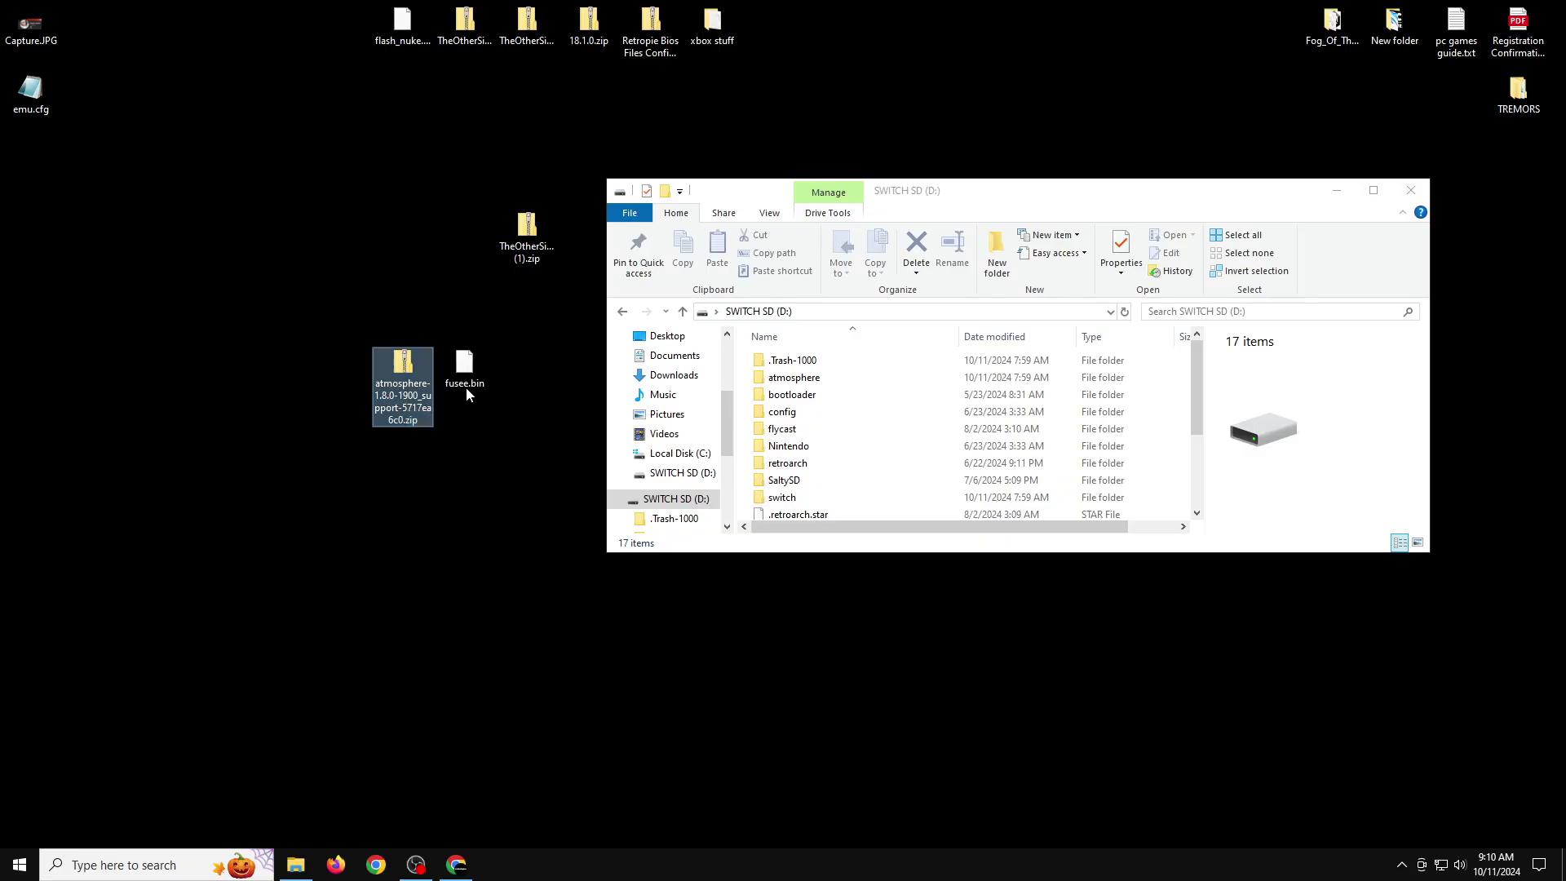
pyautogui.moveTo(521, 325); pyautogui.dragTo(369, 428)
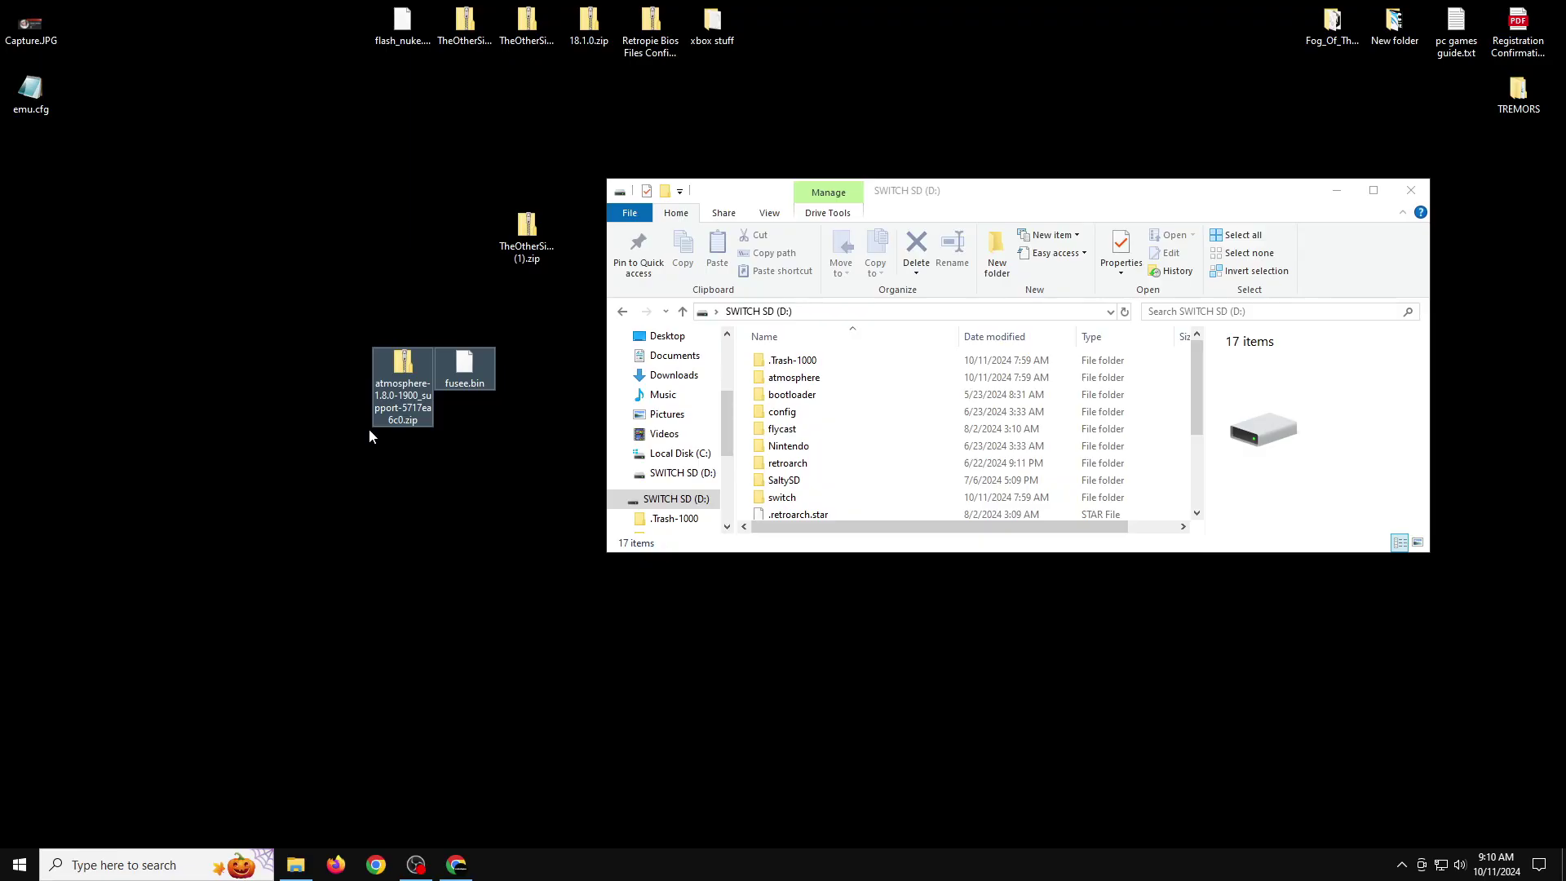
pyautogui.click(540, 241)
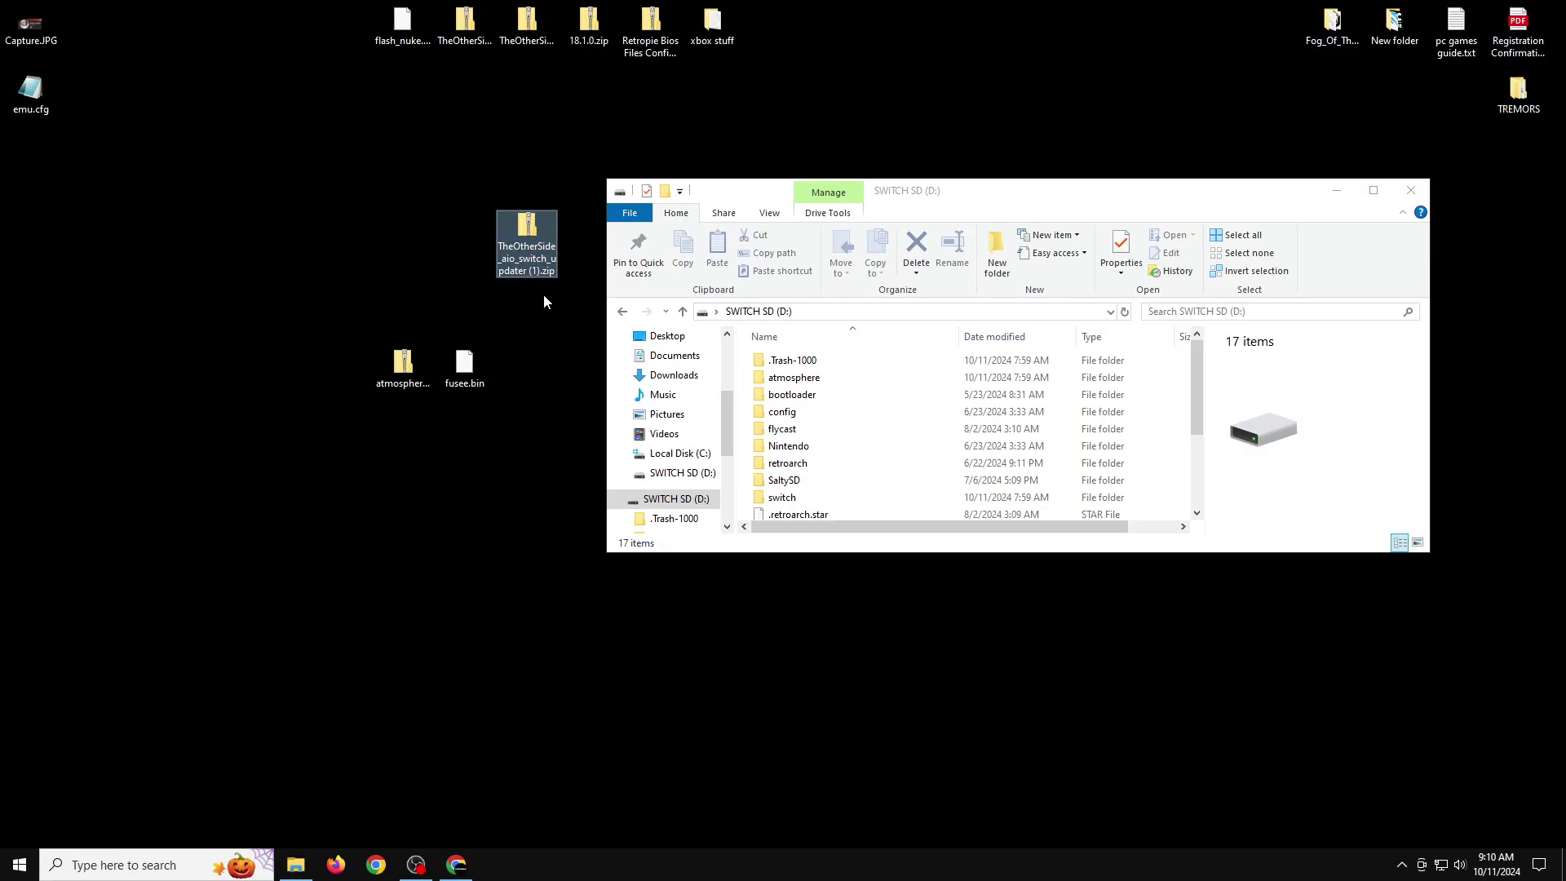
pyautogui.moveTo(555, 74); pyautogui.dragTo(436, 5)
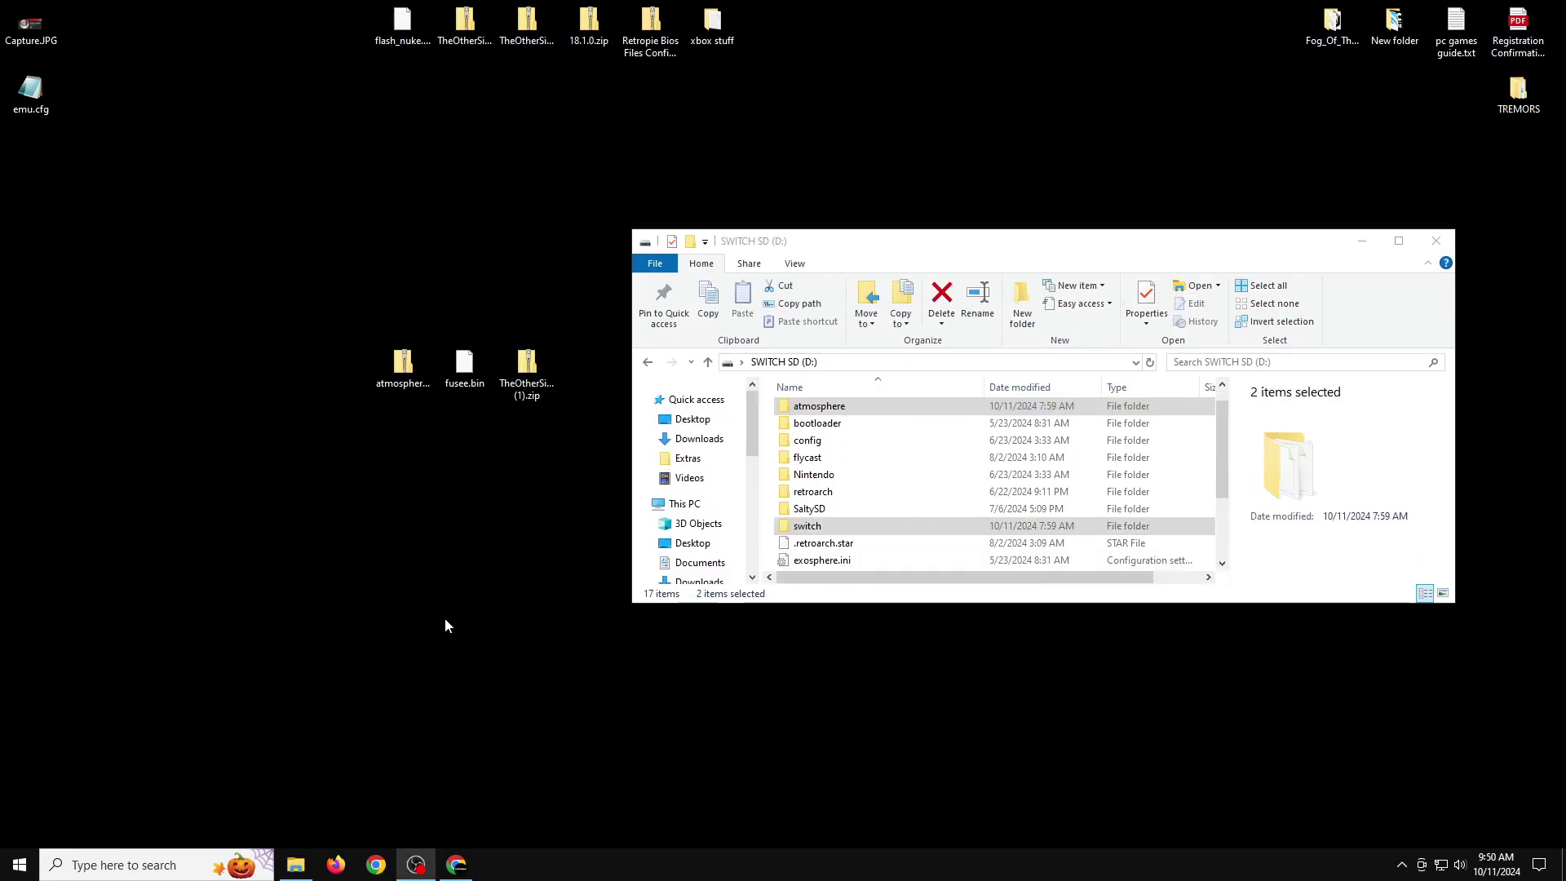
pyautogui.moveTo(571, 289); pyautogui.dragTo(343, 507)
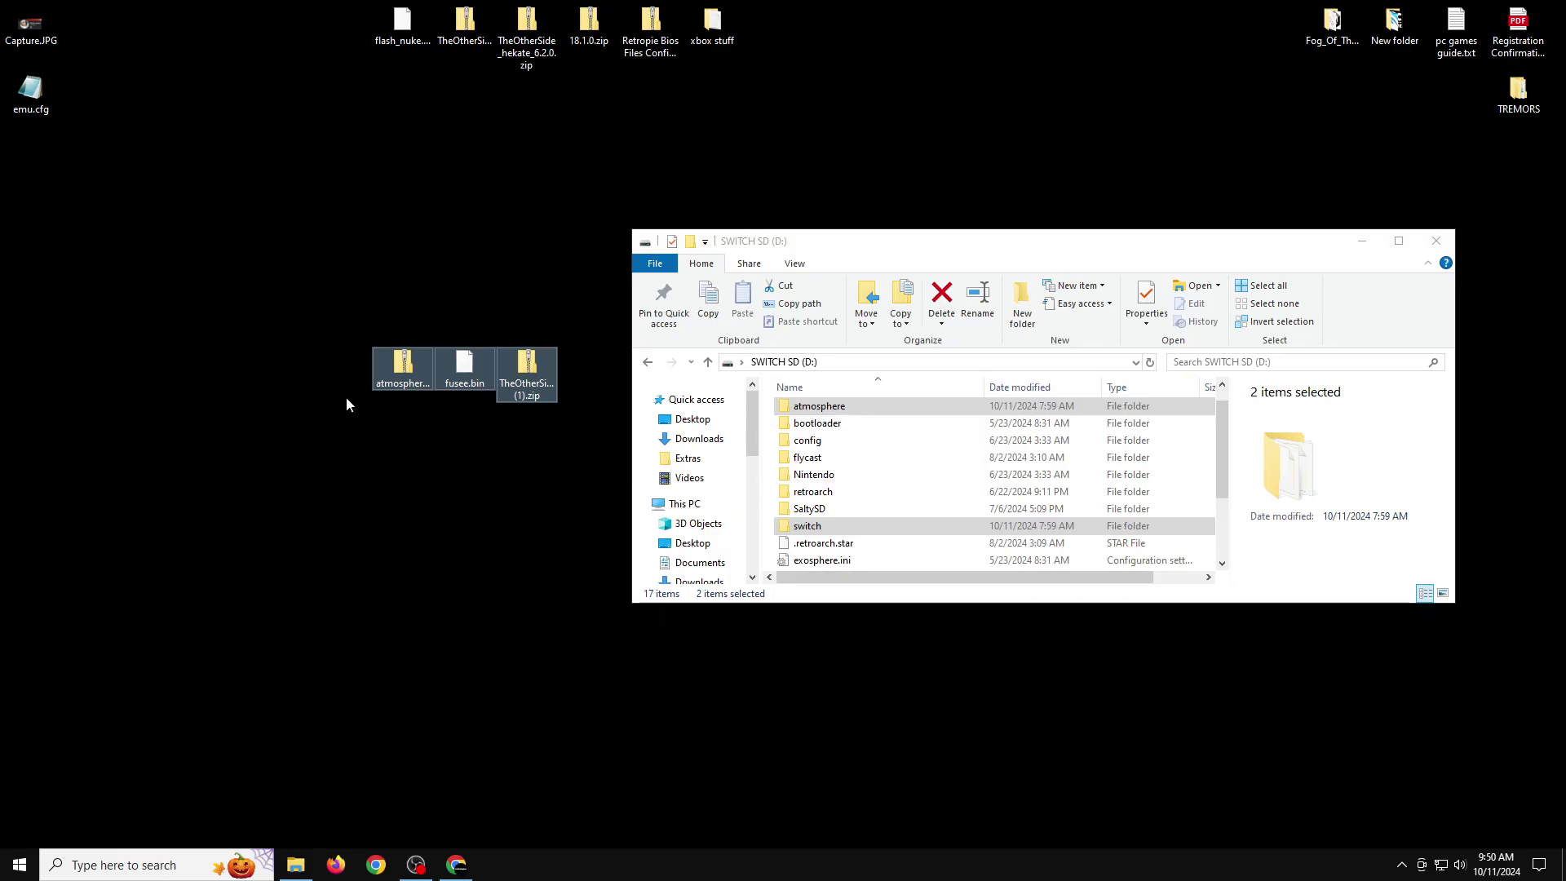
pyautogui.click(398, 371)
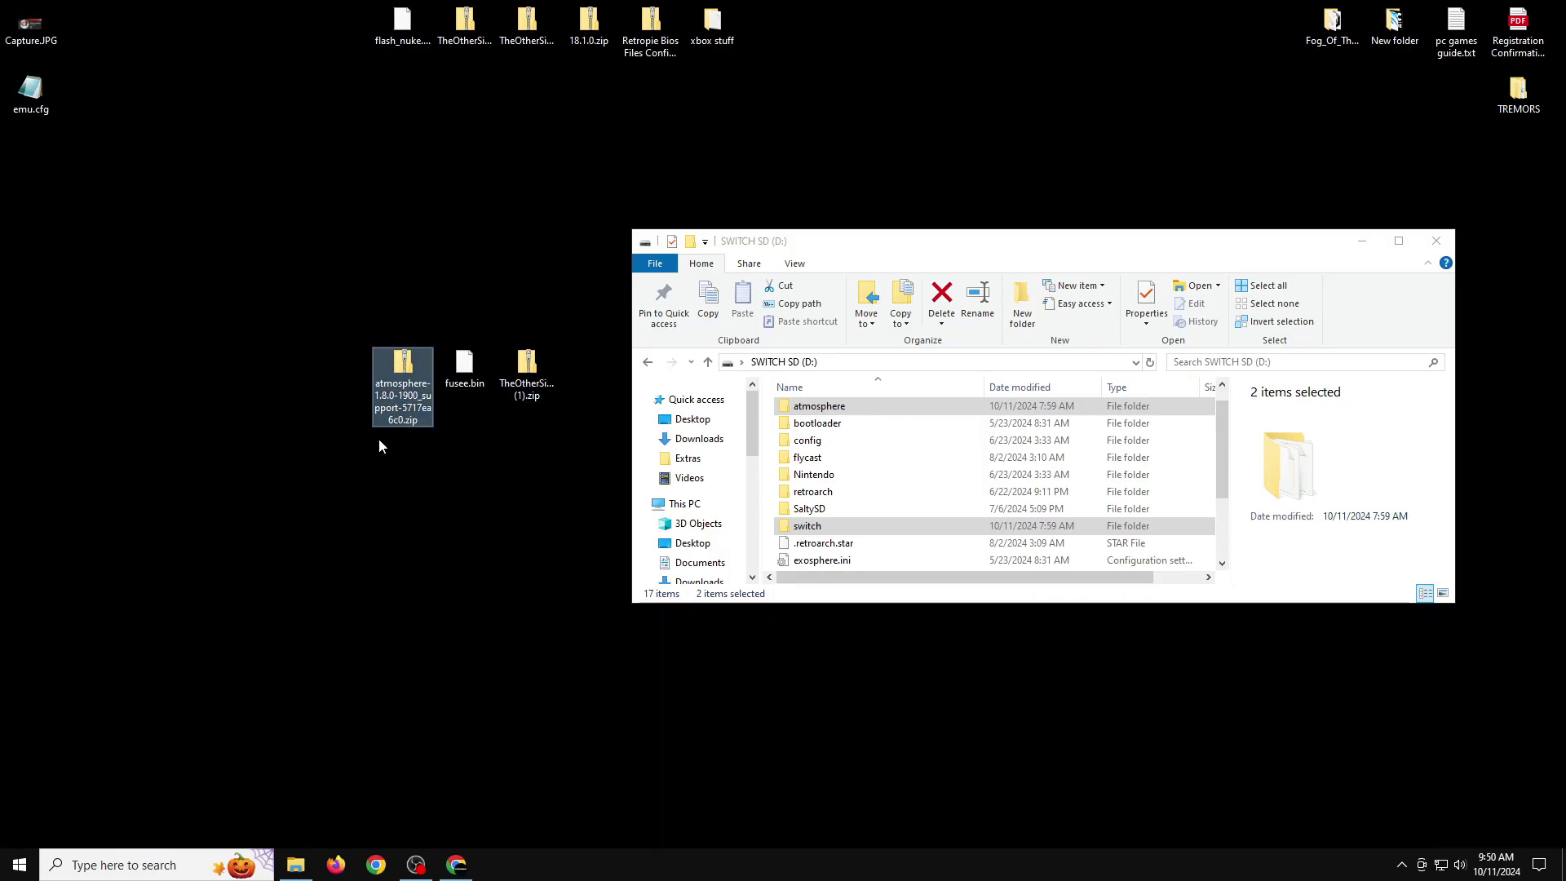
pyautogui.click(441, 384)
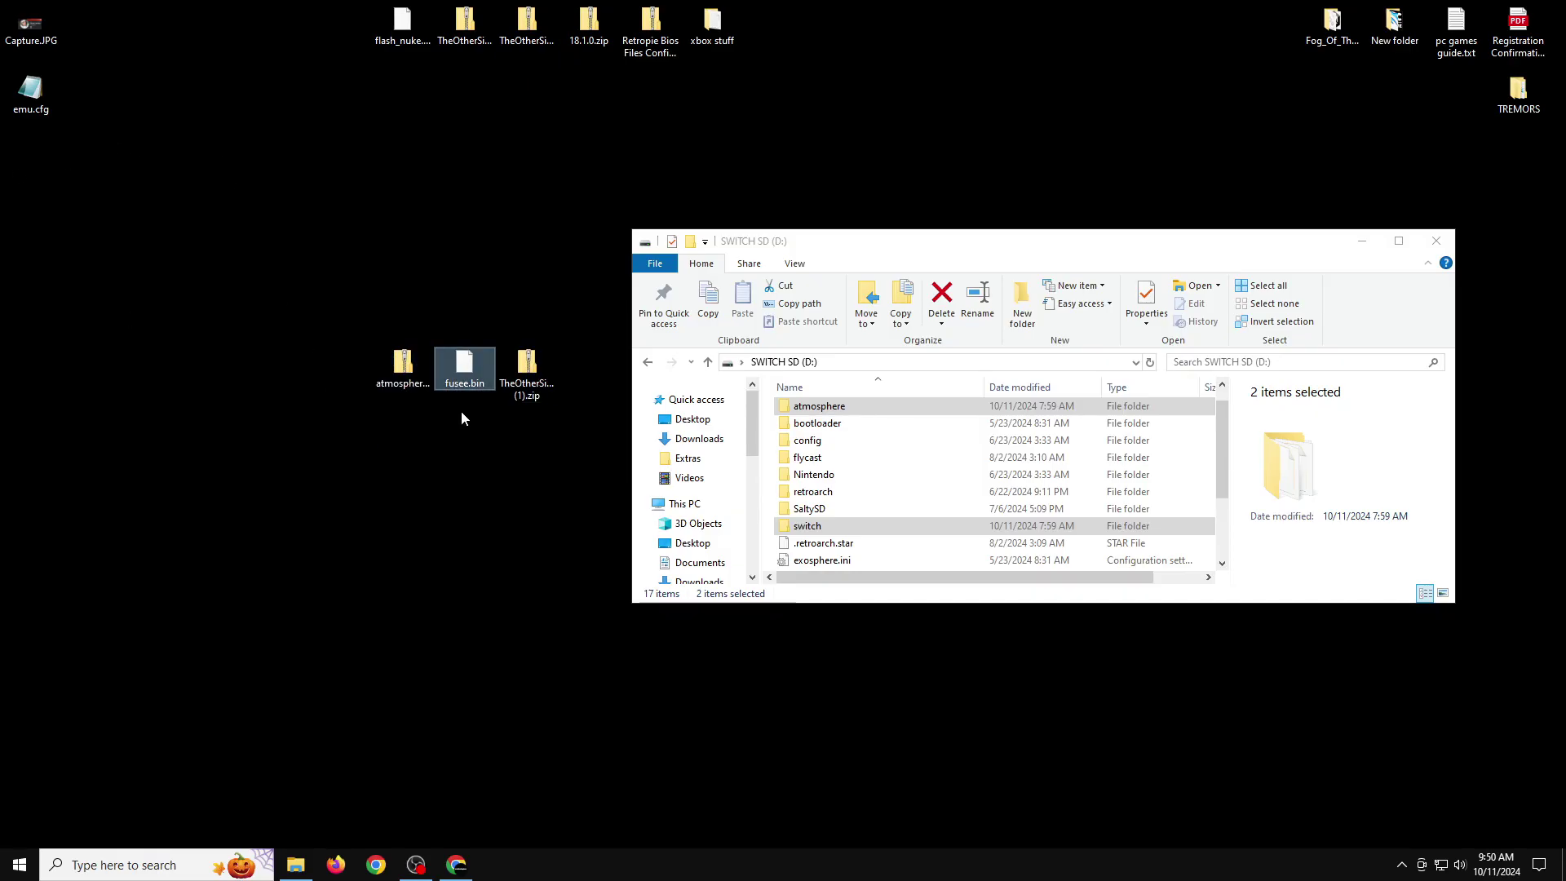
pyautogui.keyDown('ctrl'); pyautogui.click(536, 400); pyautogui.keyUp('ctrl')
pyautogui.click(536, 392)
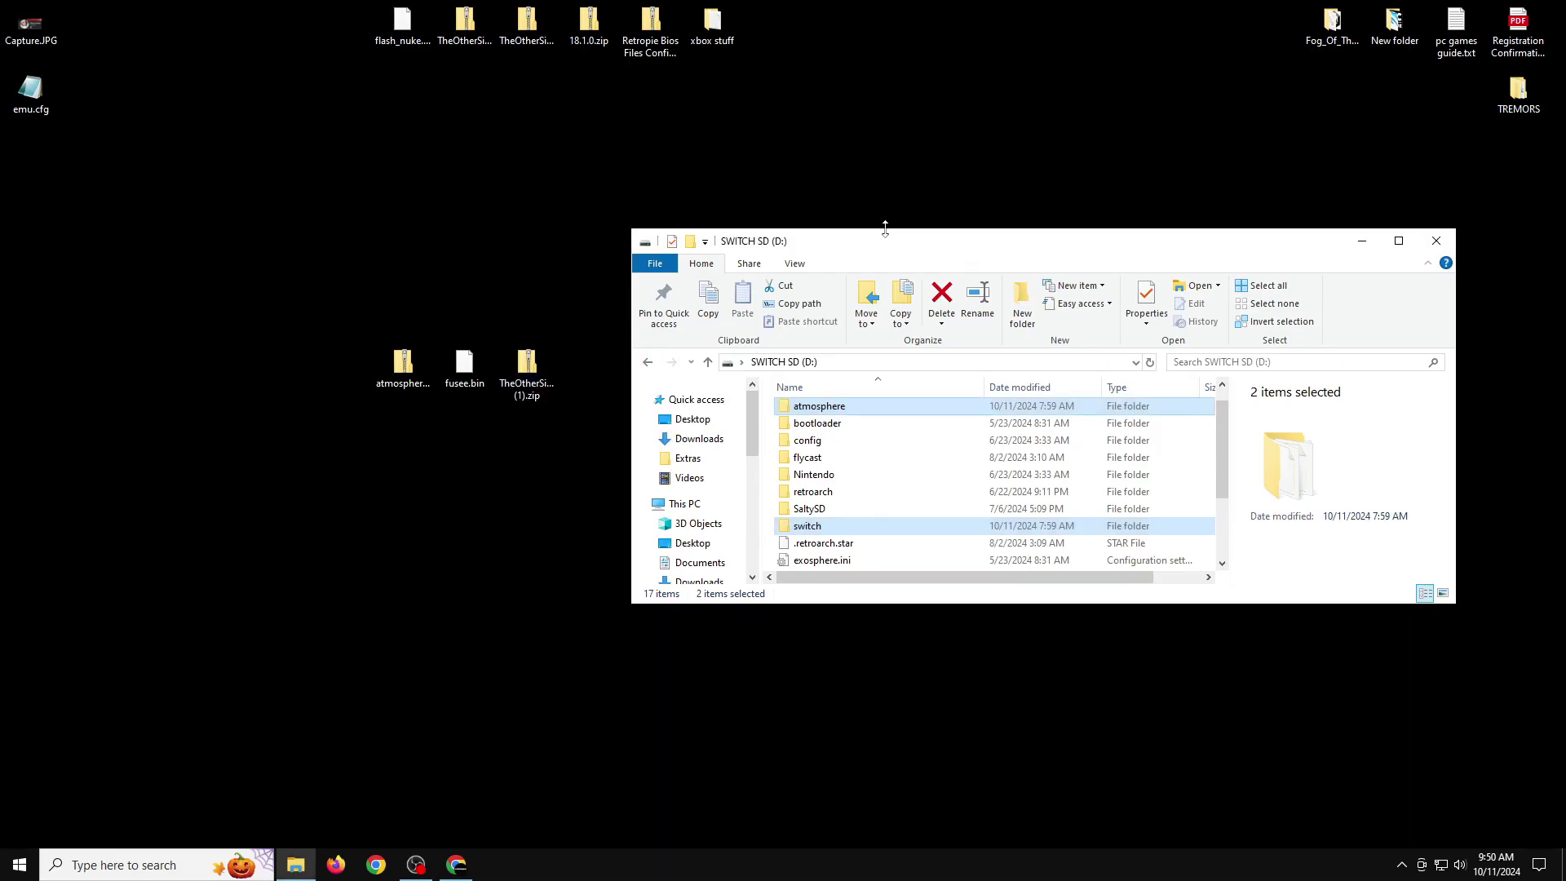
pyautogui.click(852, 438)
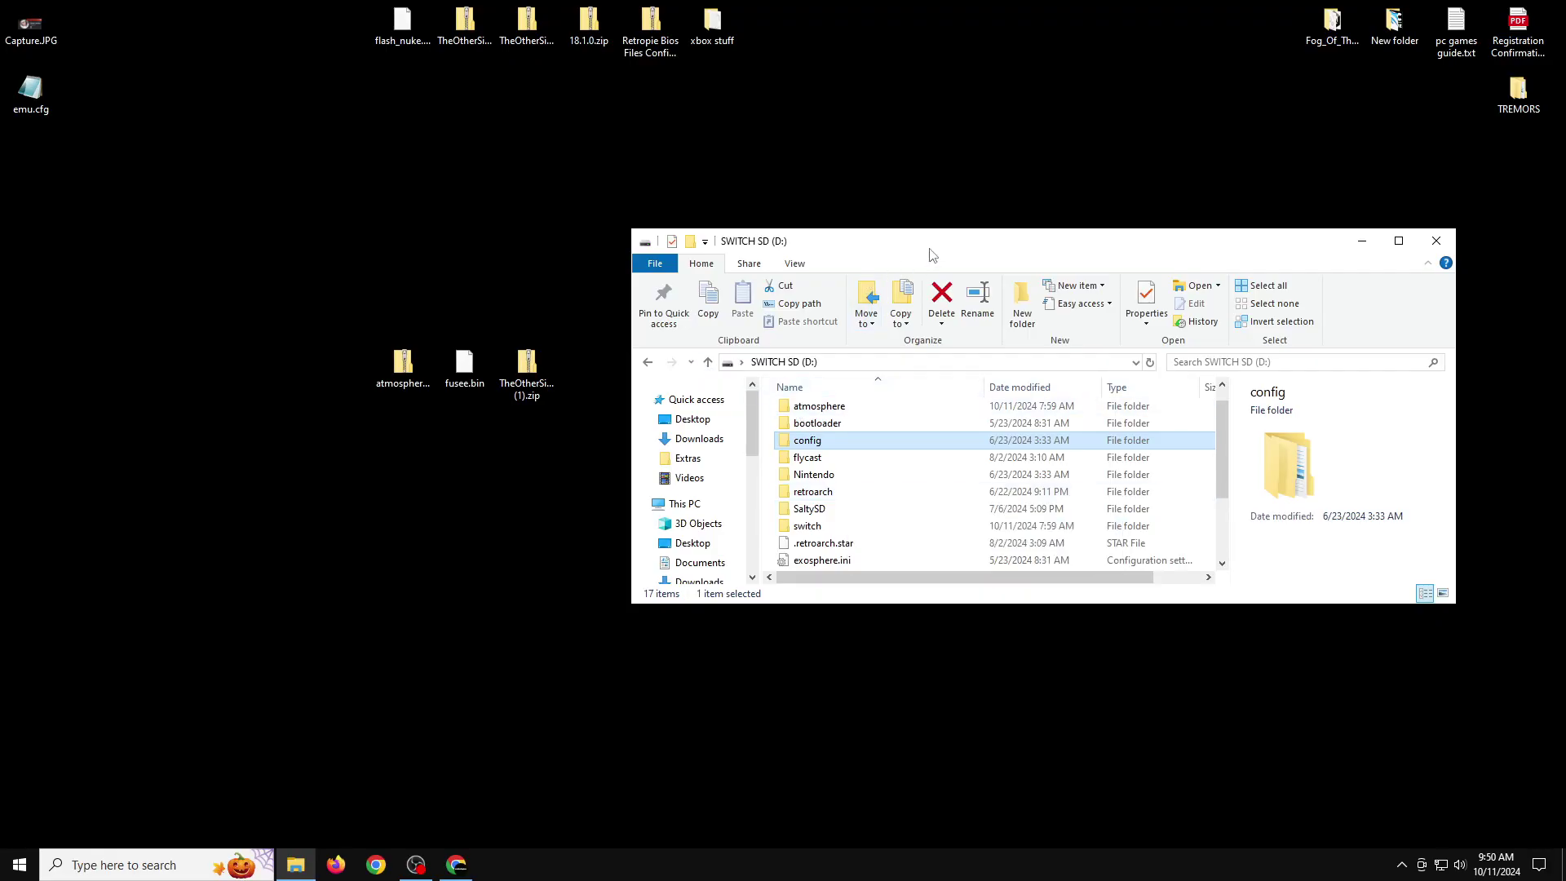
pyautogui.moveTo(921, 245)
pyautogui.mouseDown()
pyautogui.moveTo(922, 269)
pyautogui.moveTo(920, 249)
pyautogui.mouseUp()
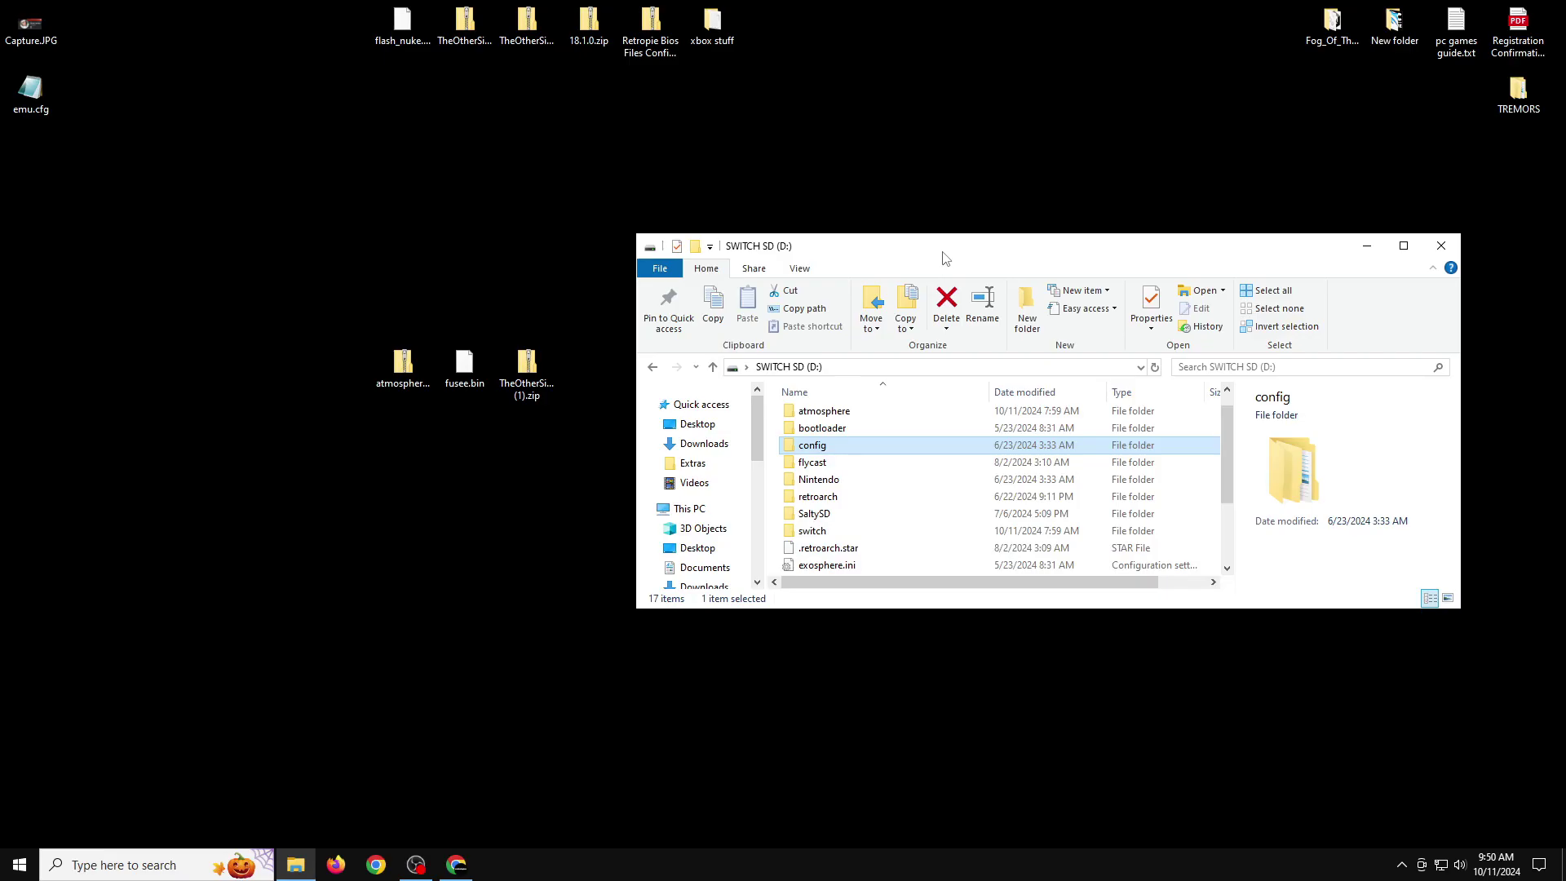
# Inspect the top-level contents of atmosphere-1.8.0-1900_support-5717ea6c0.zip in 7-Zip, and close the archive.
pyautogui.click(404, 401)
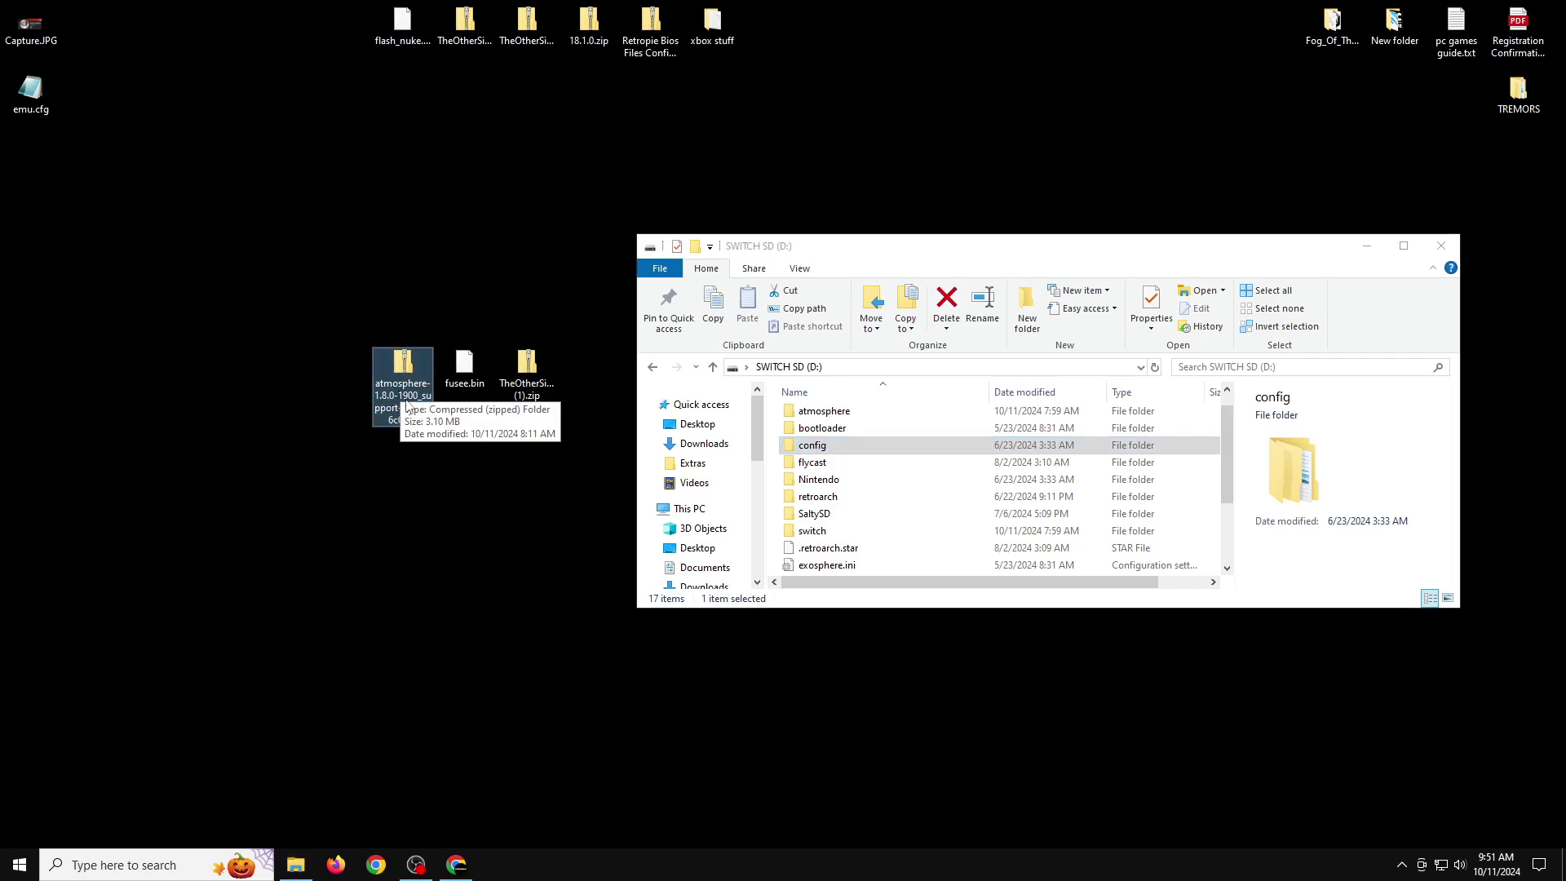
pyautogui.rightClick(398, 394)
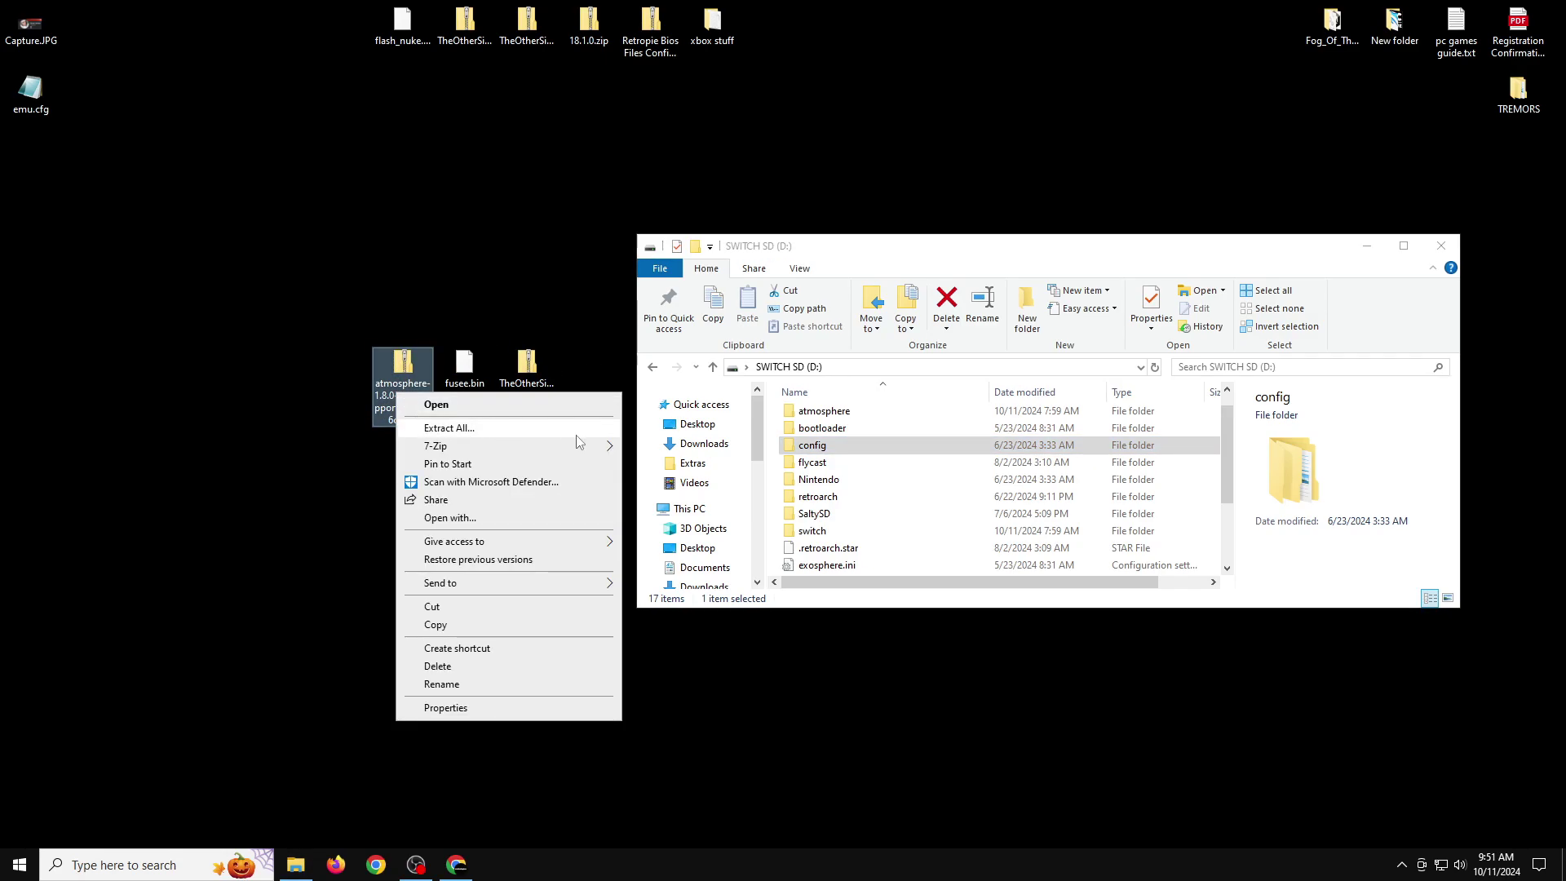
pyautogui.moveTo(606, 453)
pyautogui.click(652, 449)
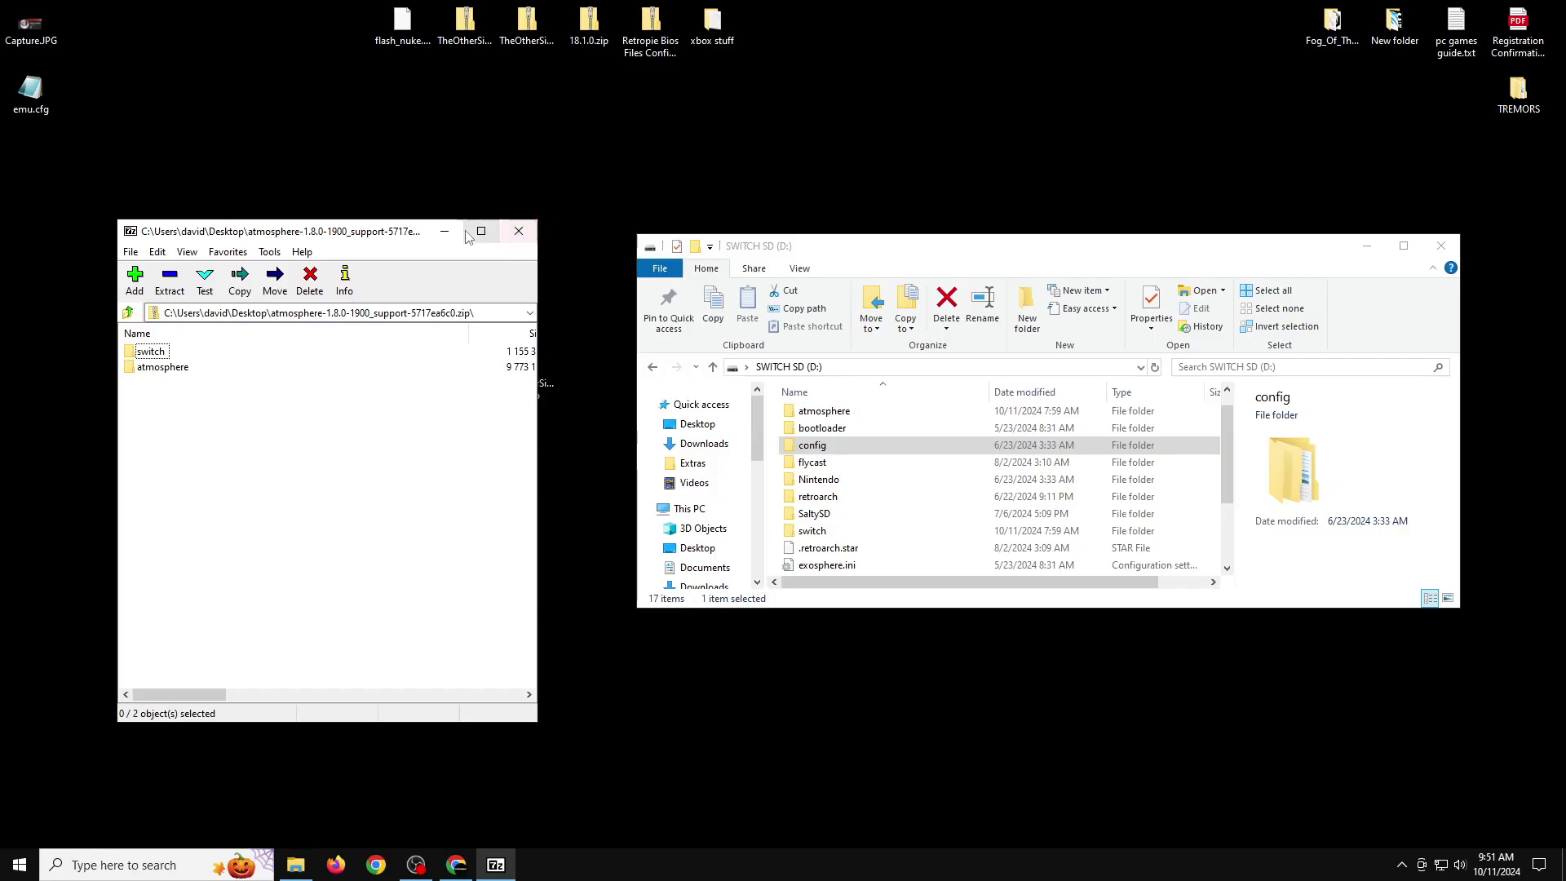
pyautogui.click(519, 231)
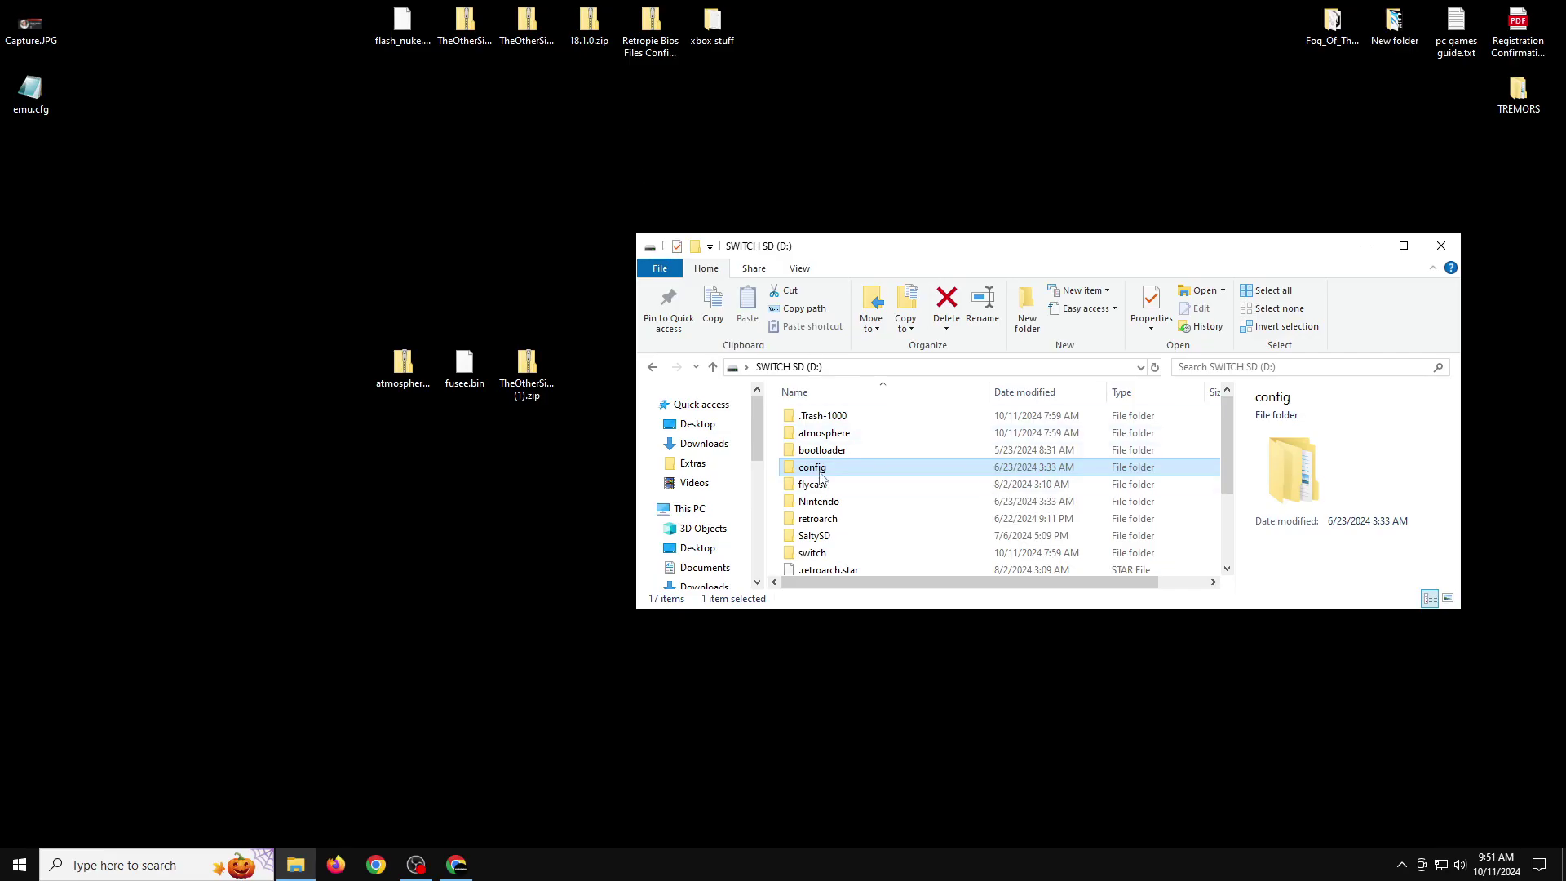
# Check the TheOtherSide ams 1.7.1 tesla and hekate 6.2.0 archives on the desktop against the bootloader folder on the SD card.
pyautogui.click(526, 25)
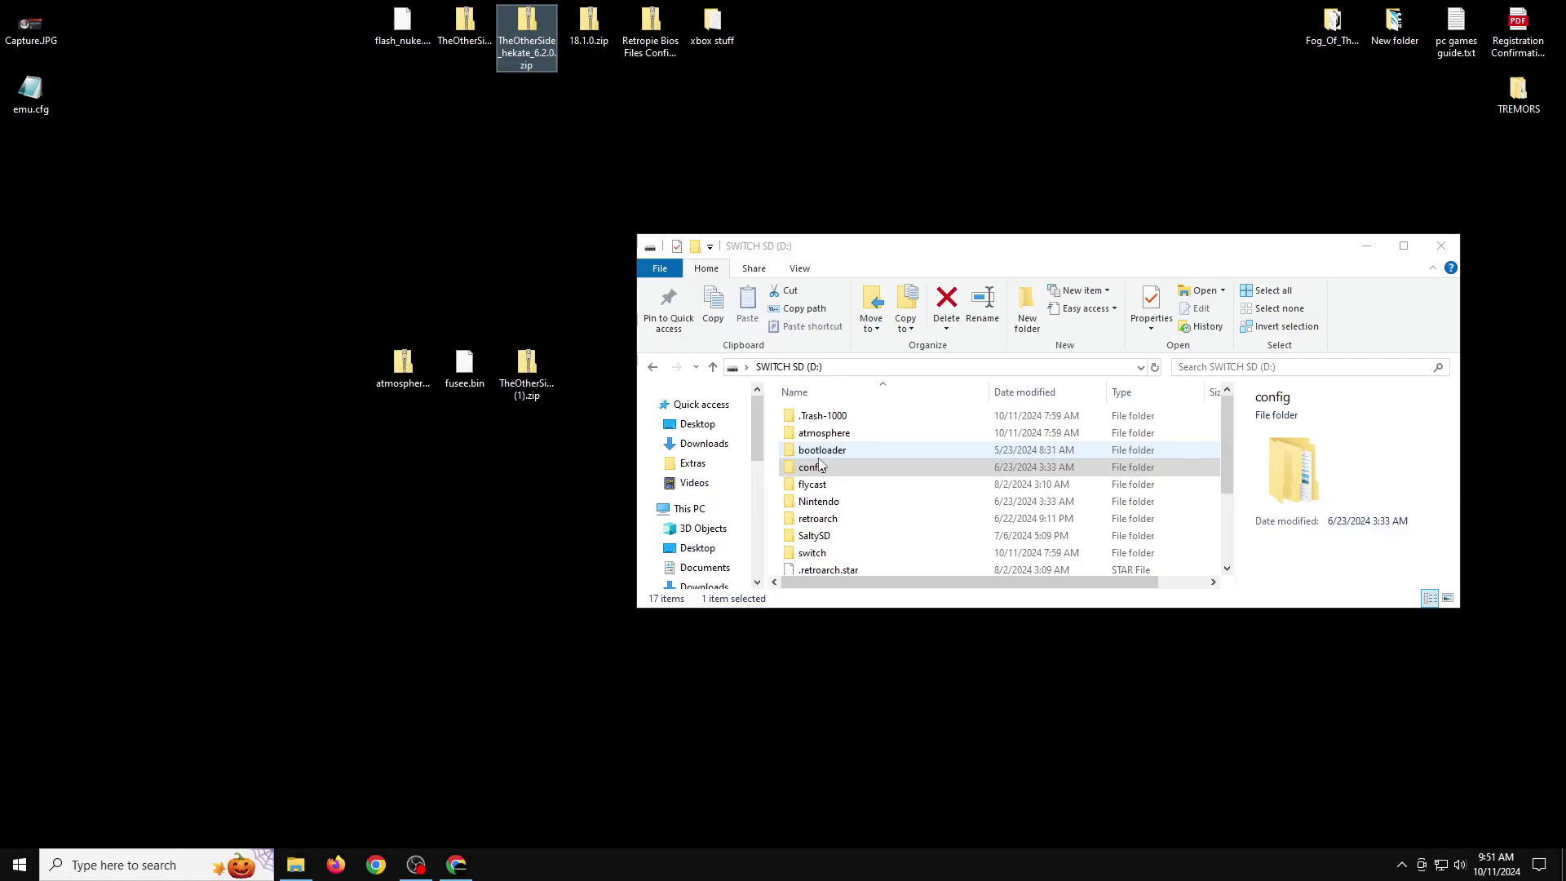
pyautogui.moveTo(554, 107); pyautogui.dragTo(468, 31)
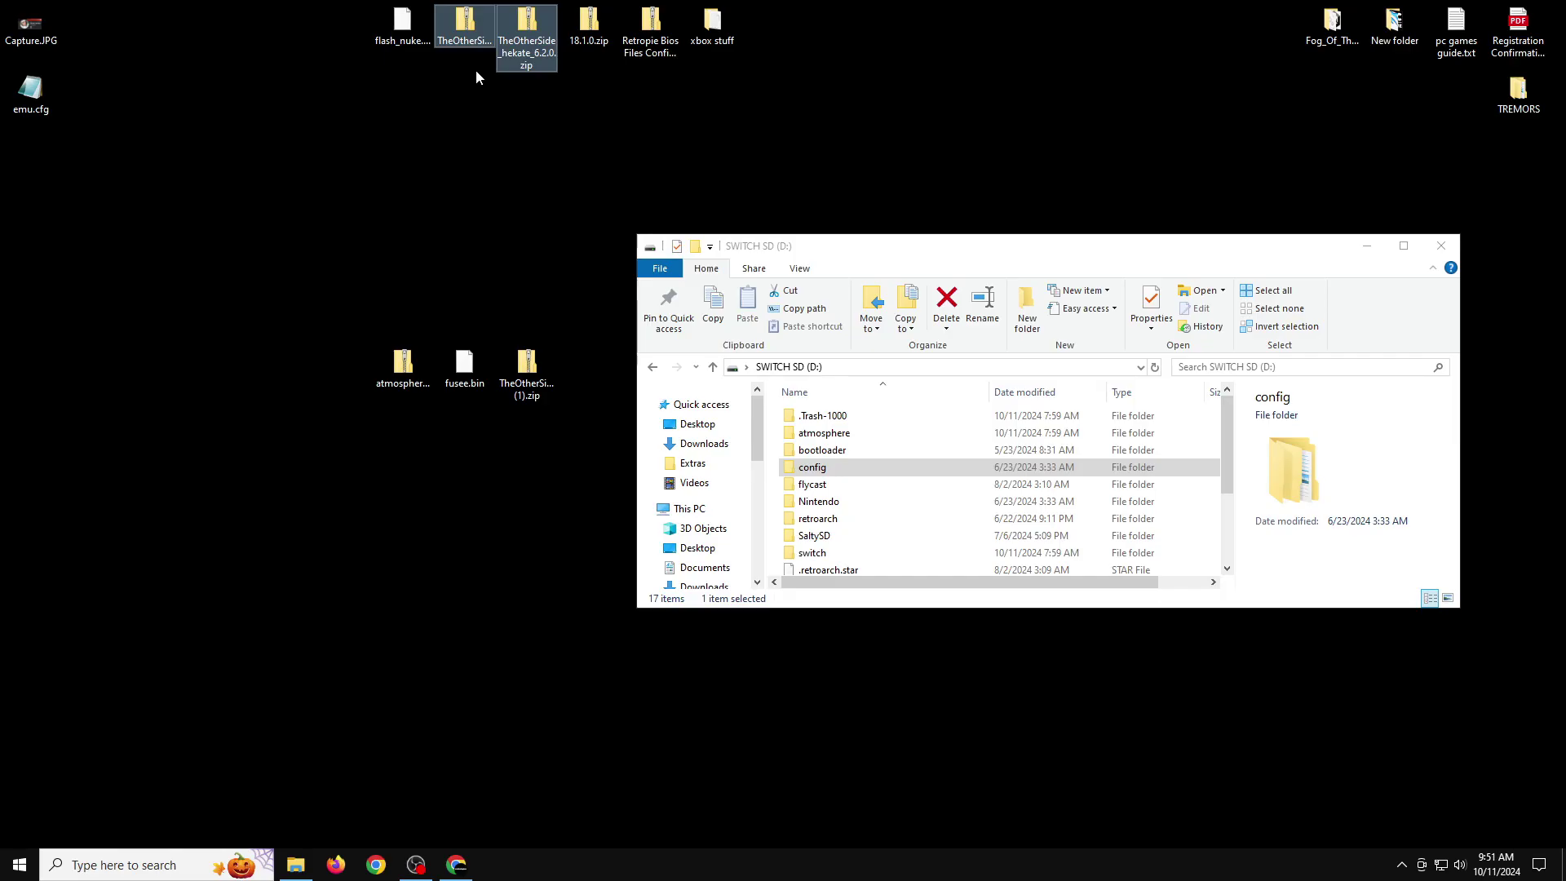
pyautogui.click(452, 34)
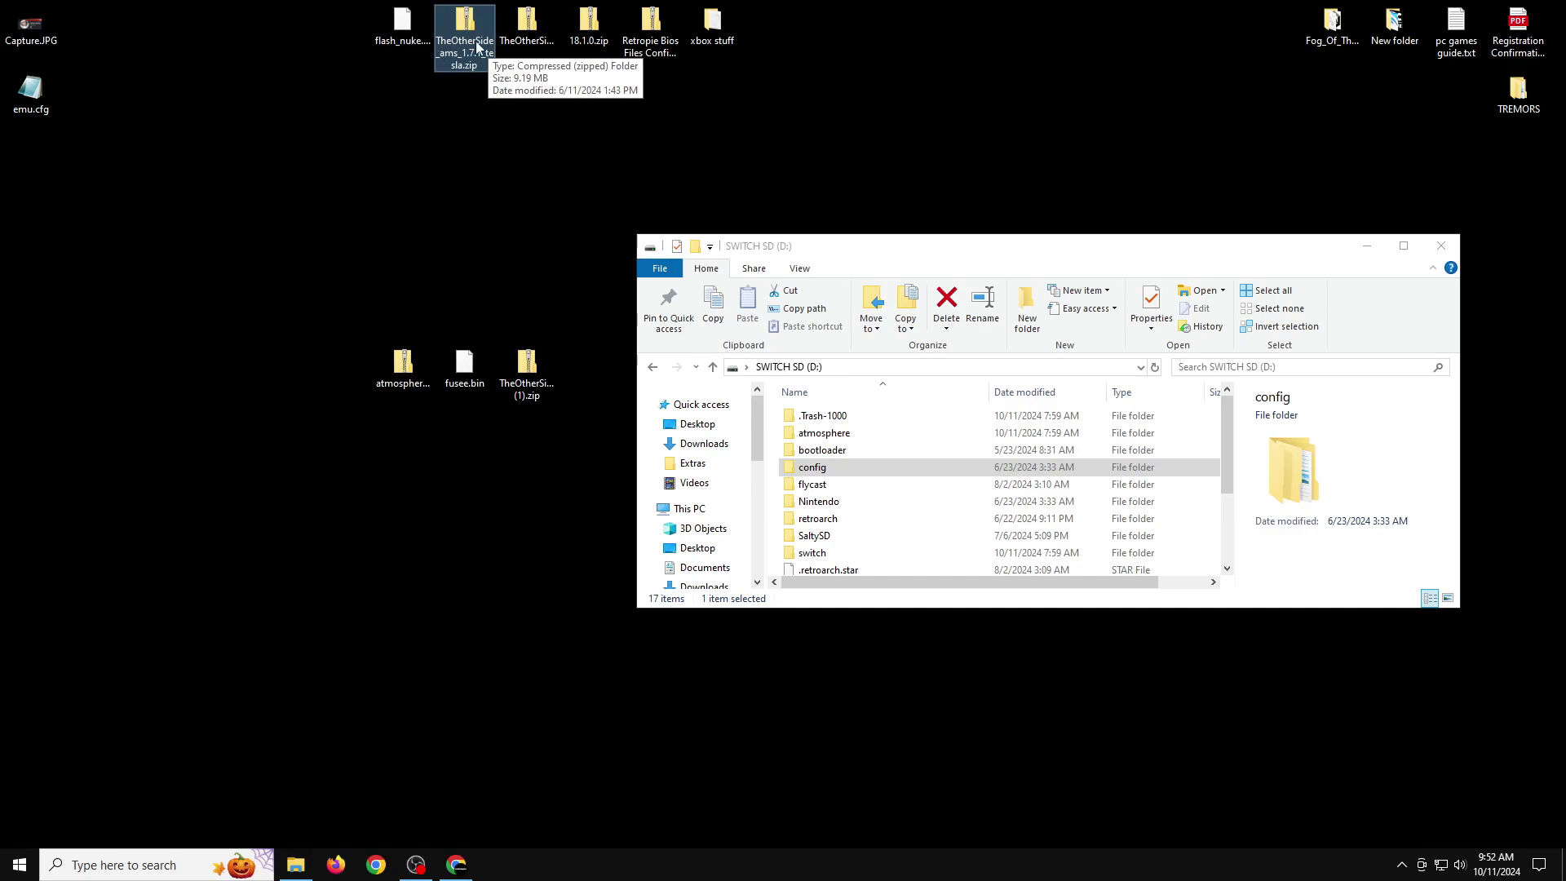
pyautogui.click(527, 50)
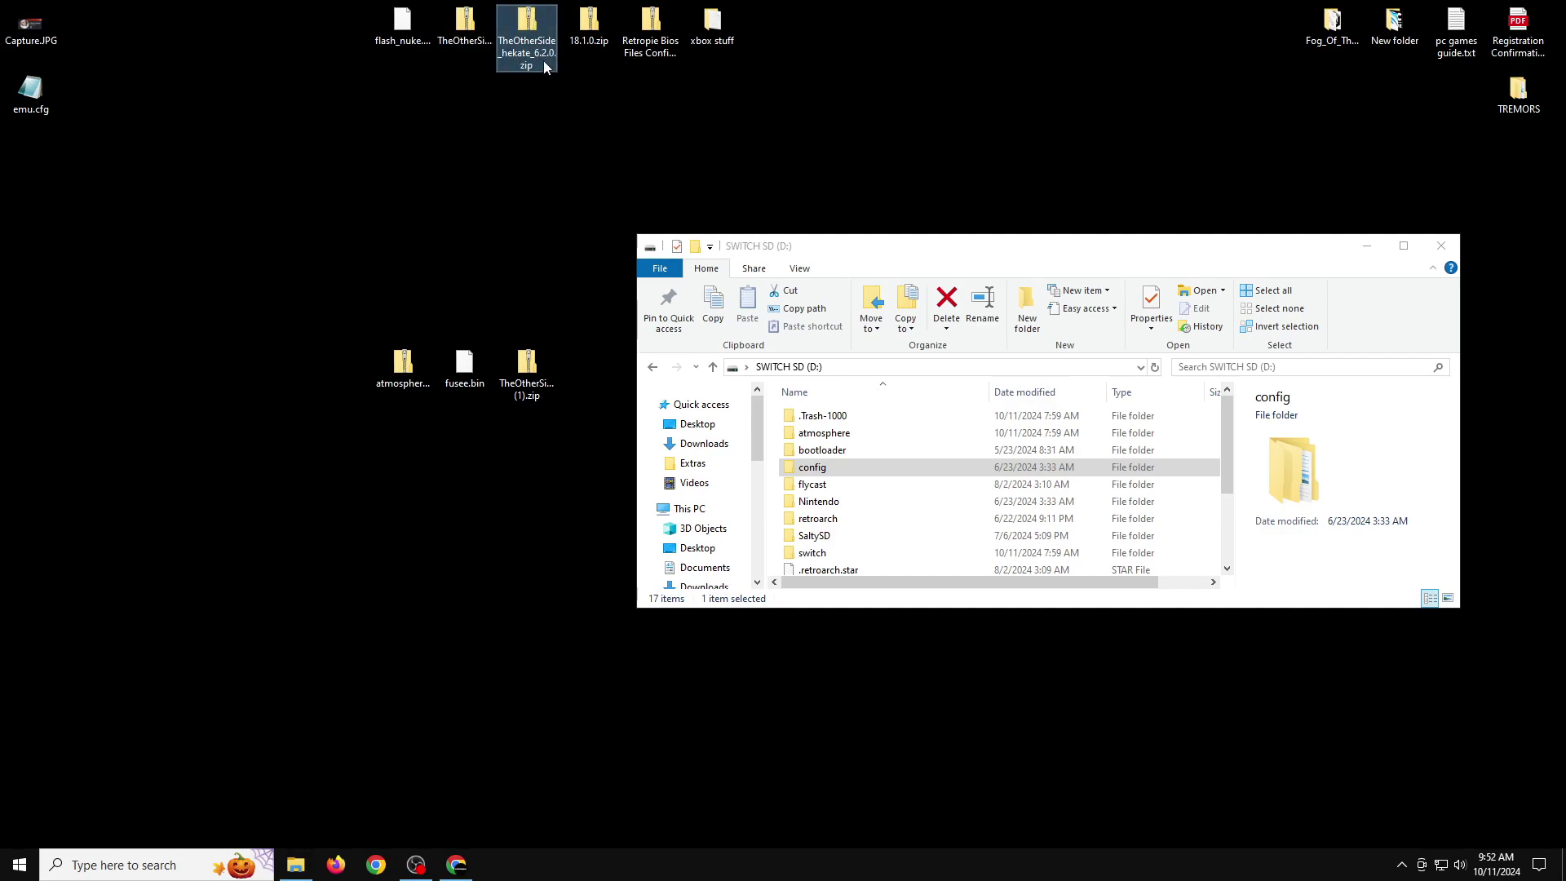
pyautogui.rightClick(512, 36)
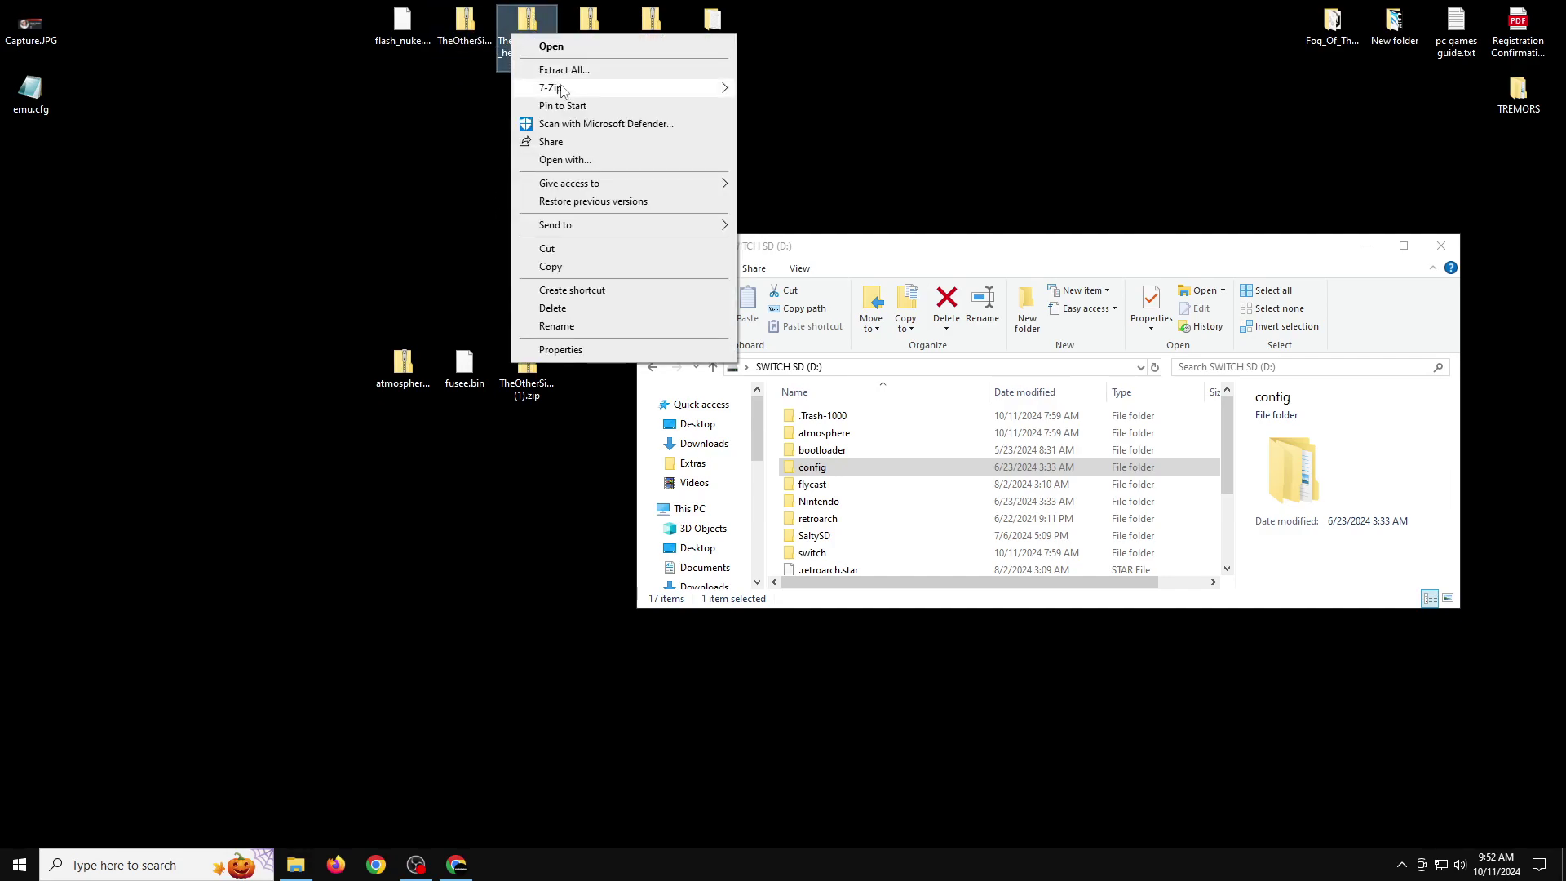
pyautogui.press('Escape')
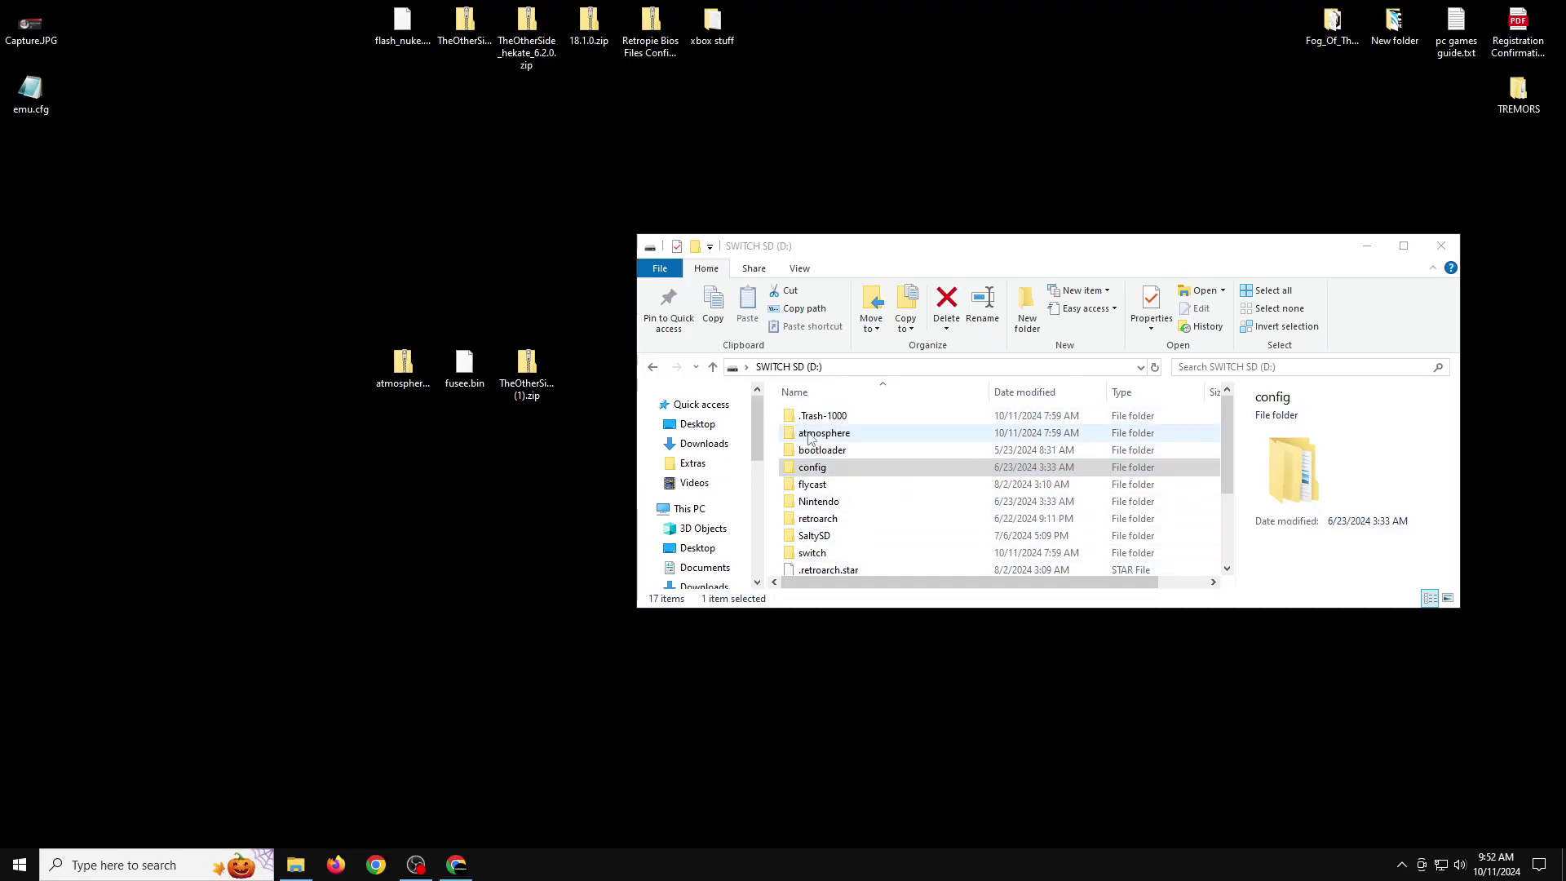
pyautogui.click(838, 453)
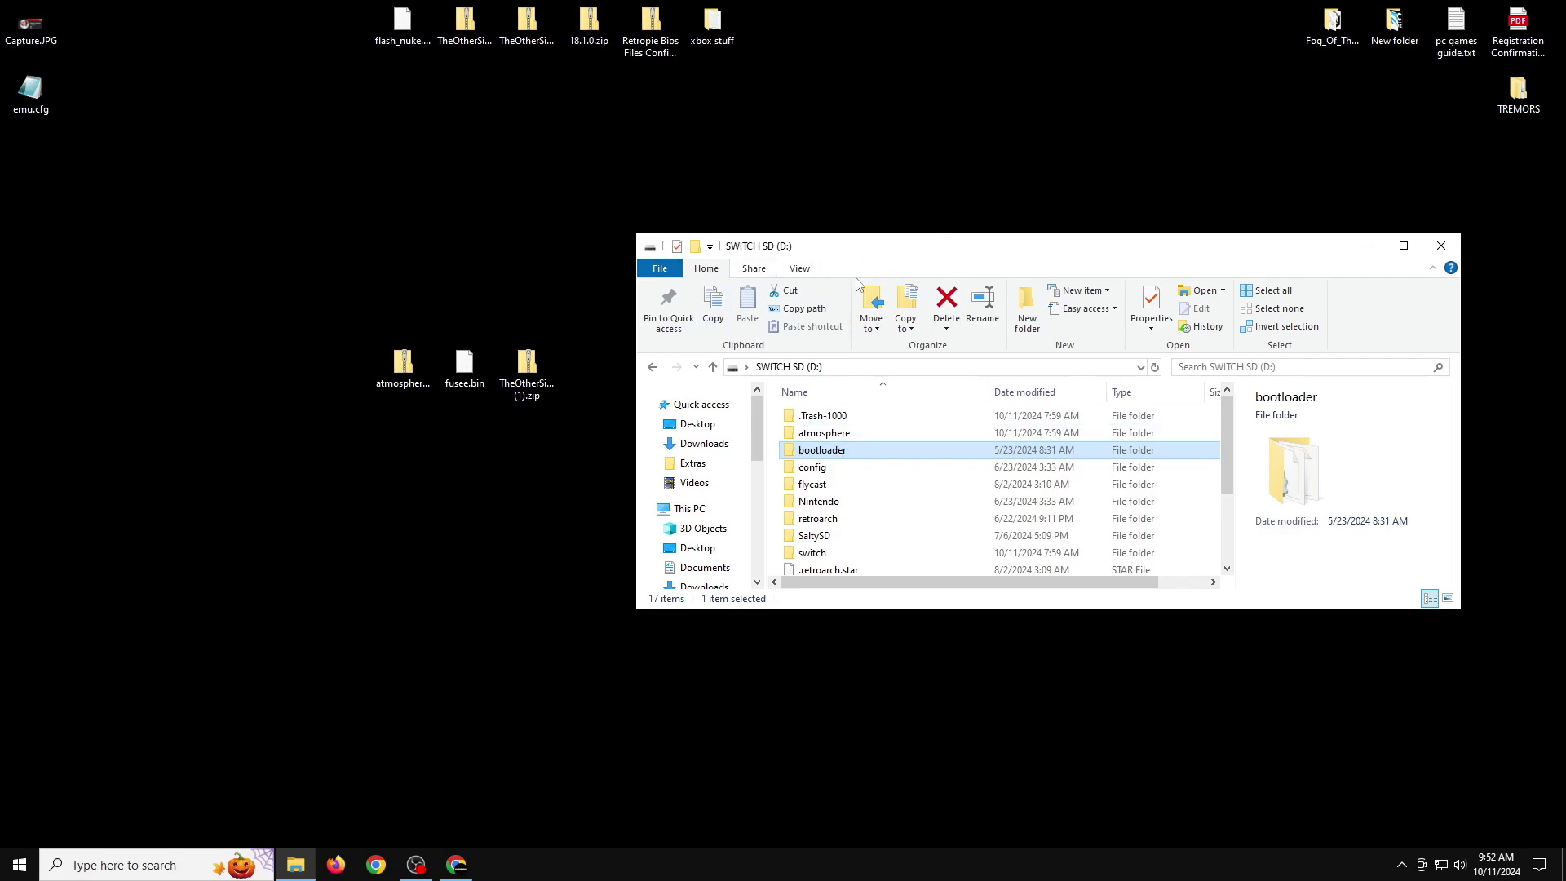
pyautogui.click(463, 25)
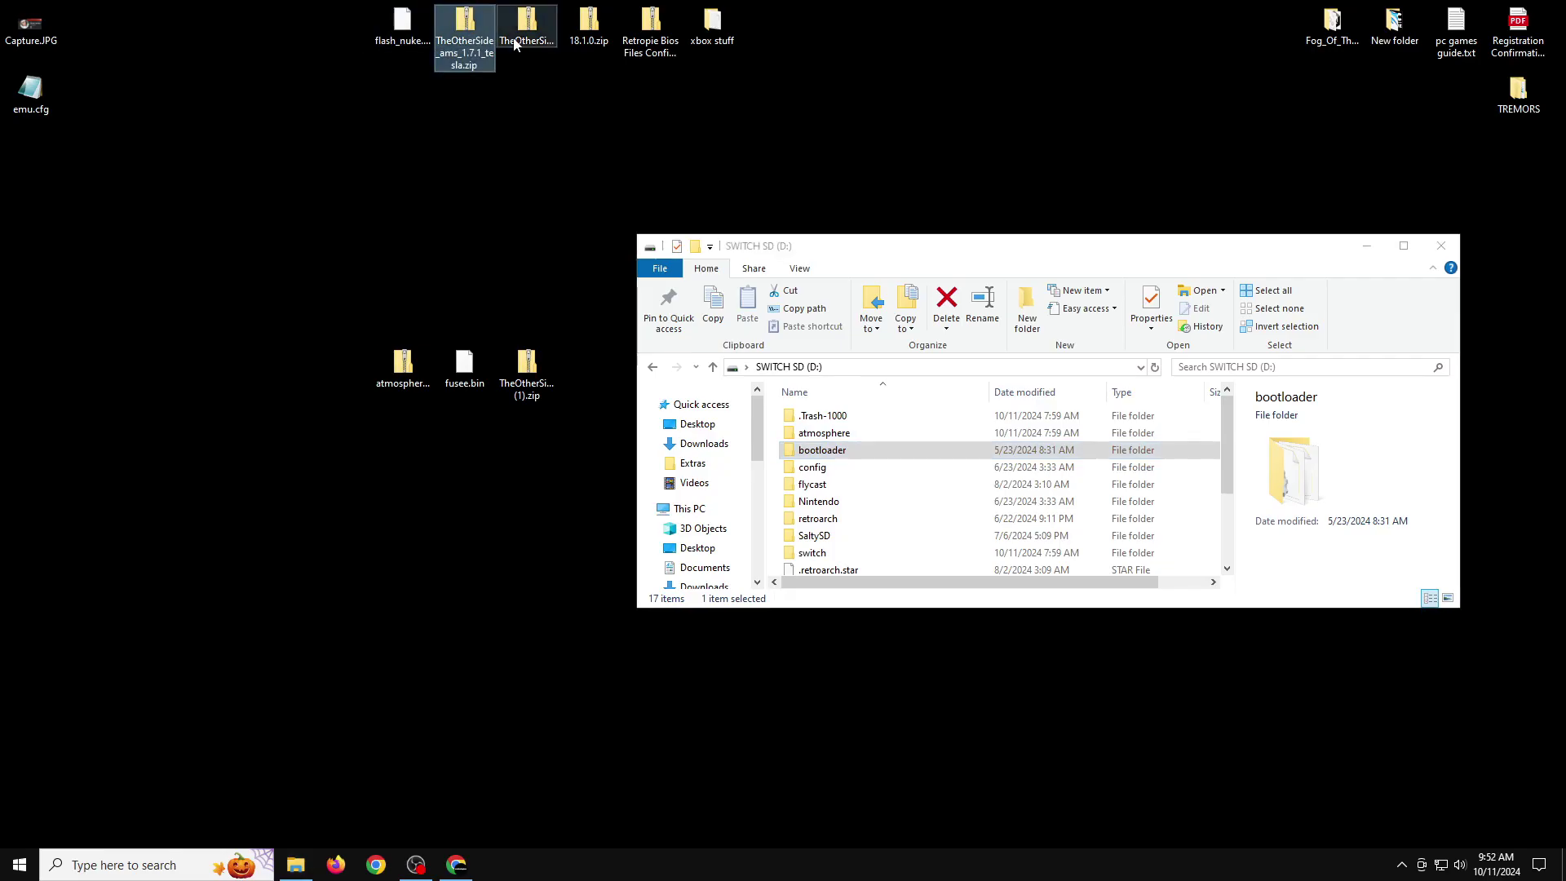
# Open atmosphere-1.8.0-1900_support-5717ea6c0.zip from the desktop in 7-Zip.
pyautogui.moveTo(955, 252); pyautogui.dragTo(937, 209)
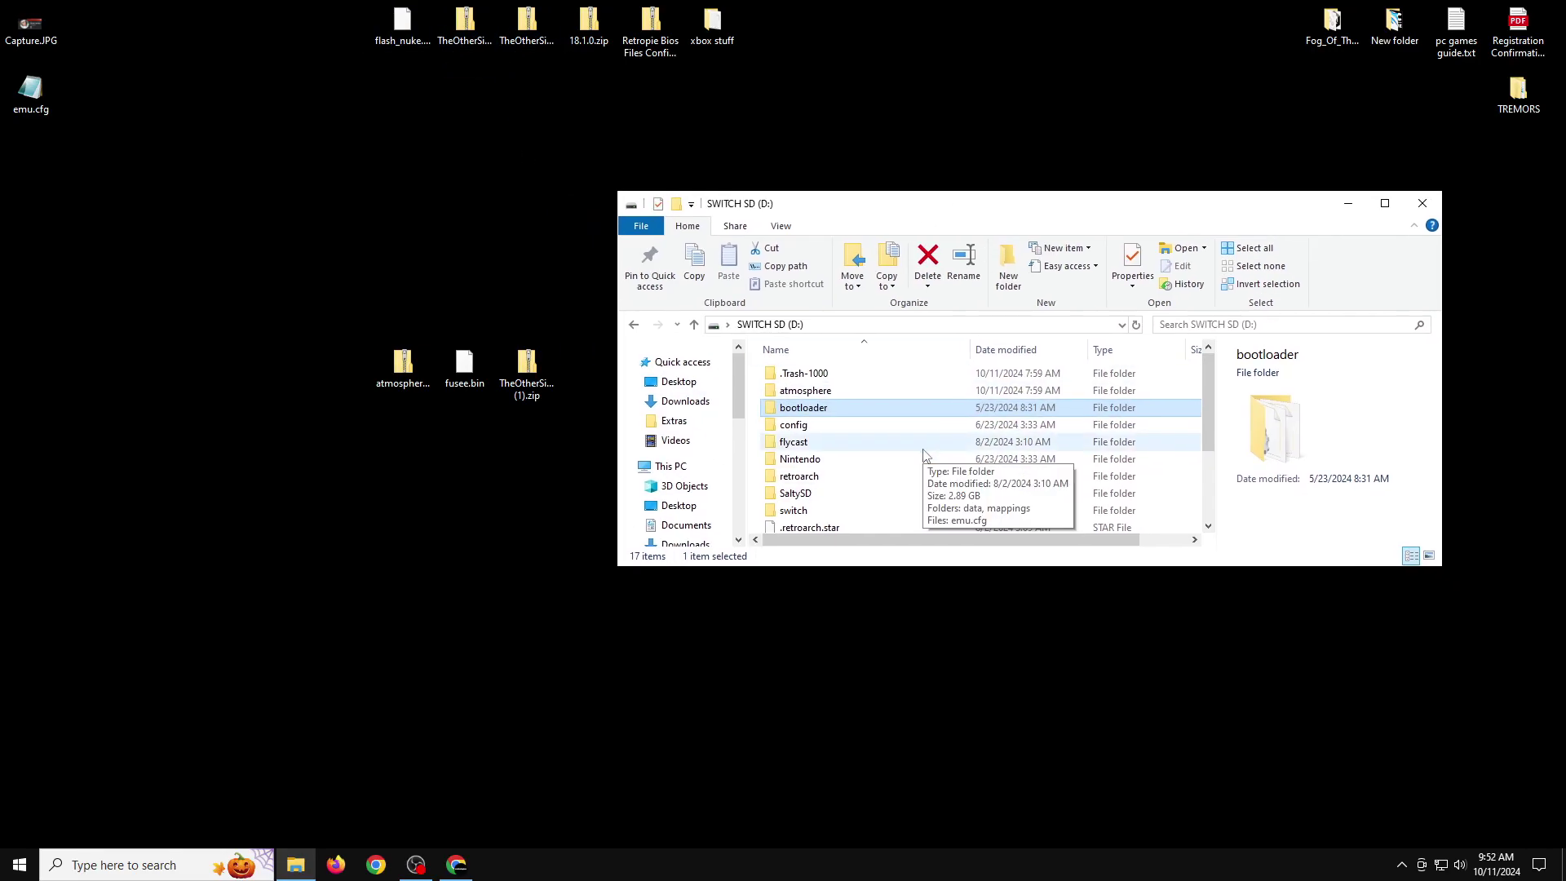
pyautogui.click(403, 365)
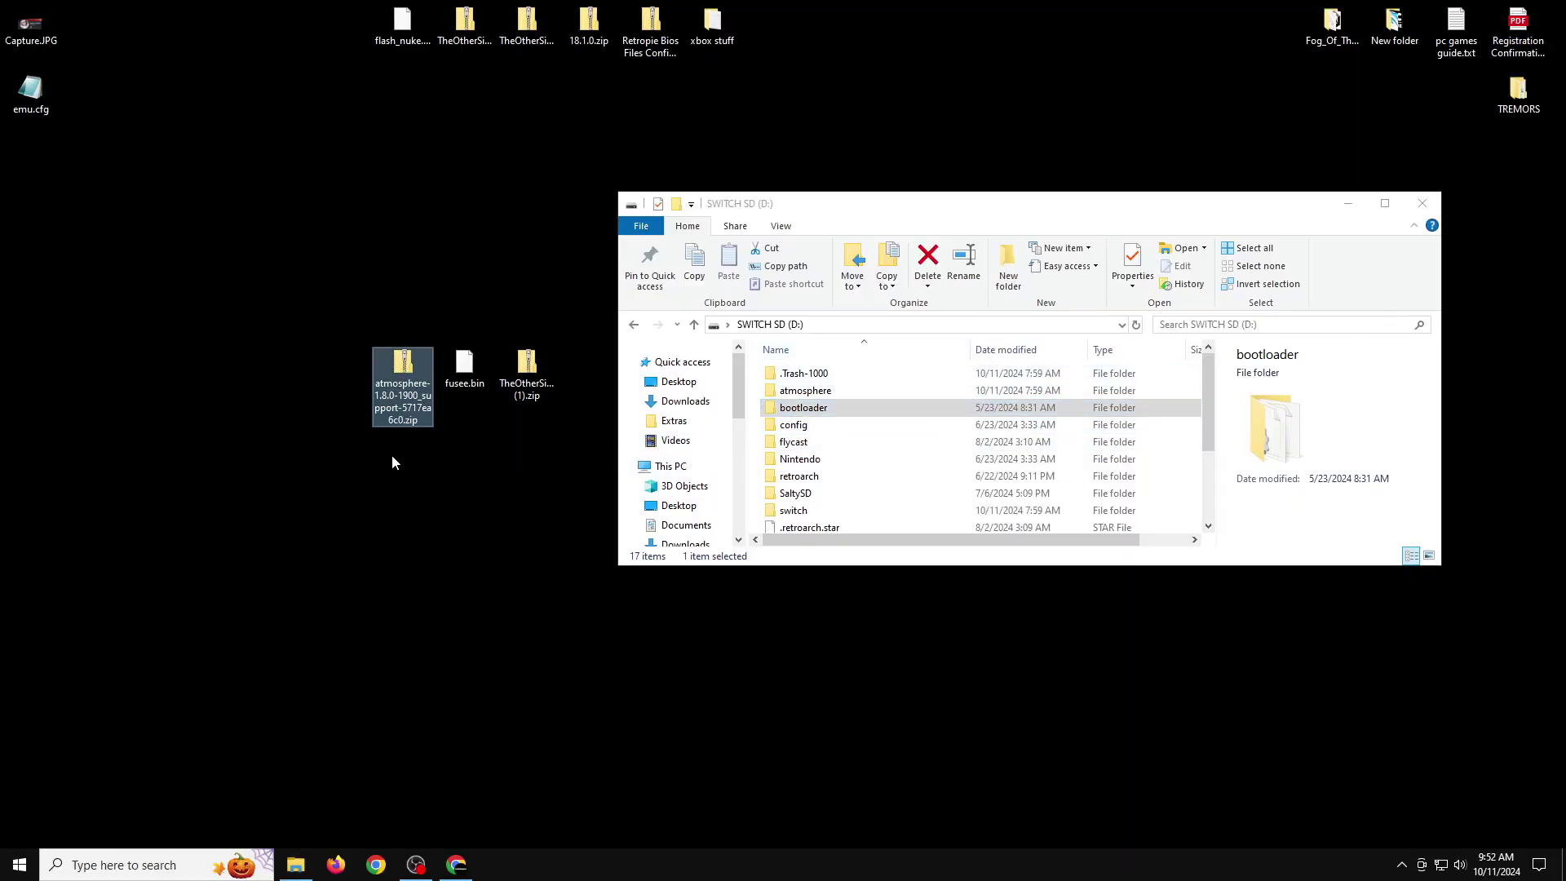
pyautogui.rightClick(398, 368)
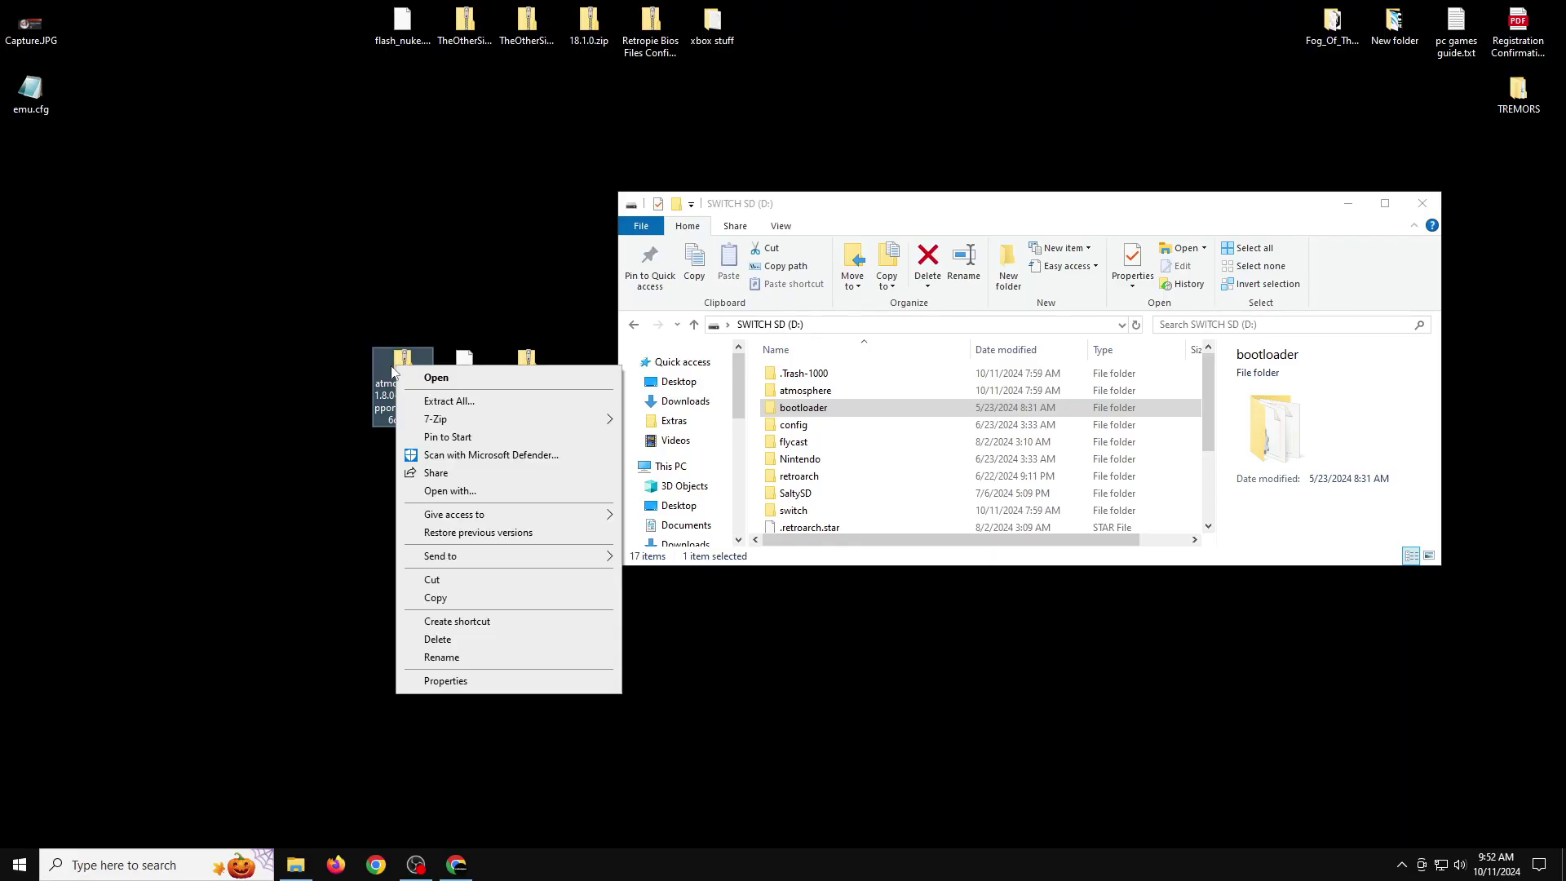
pyautogui.moveTo(466, 424)
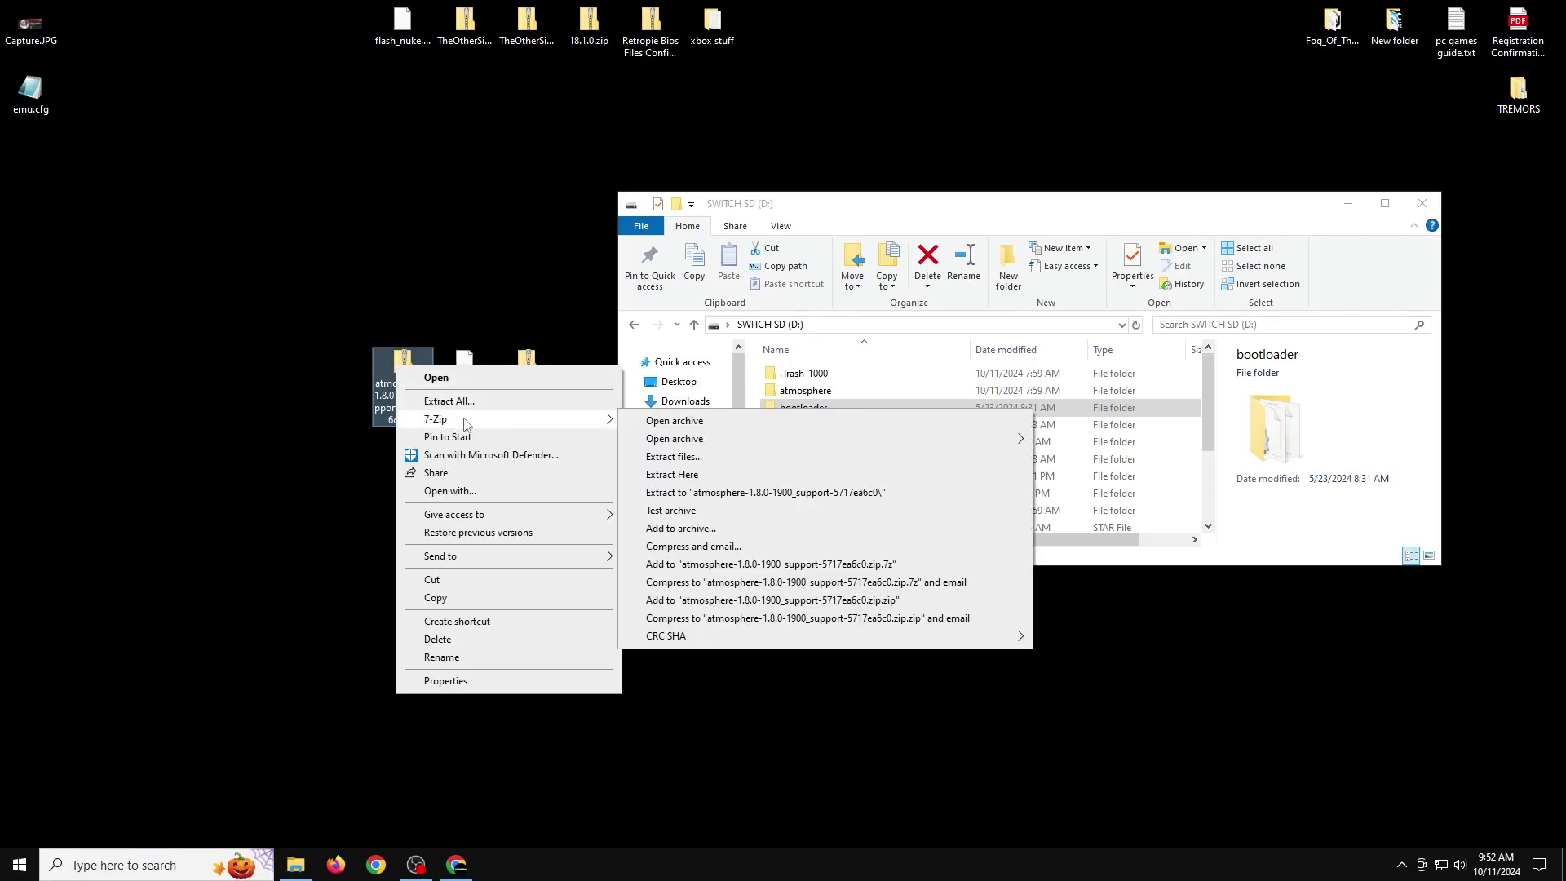
pyautogui.click(666, 422)
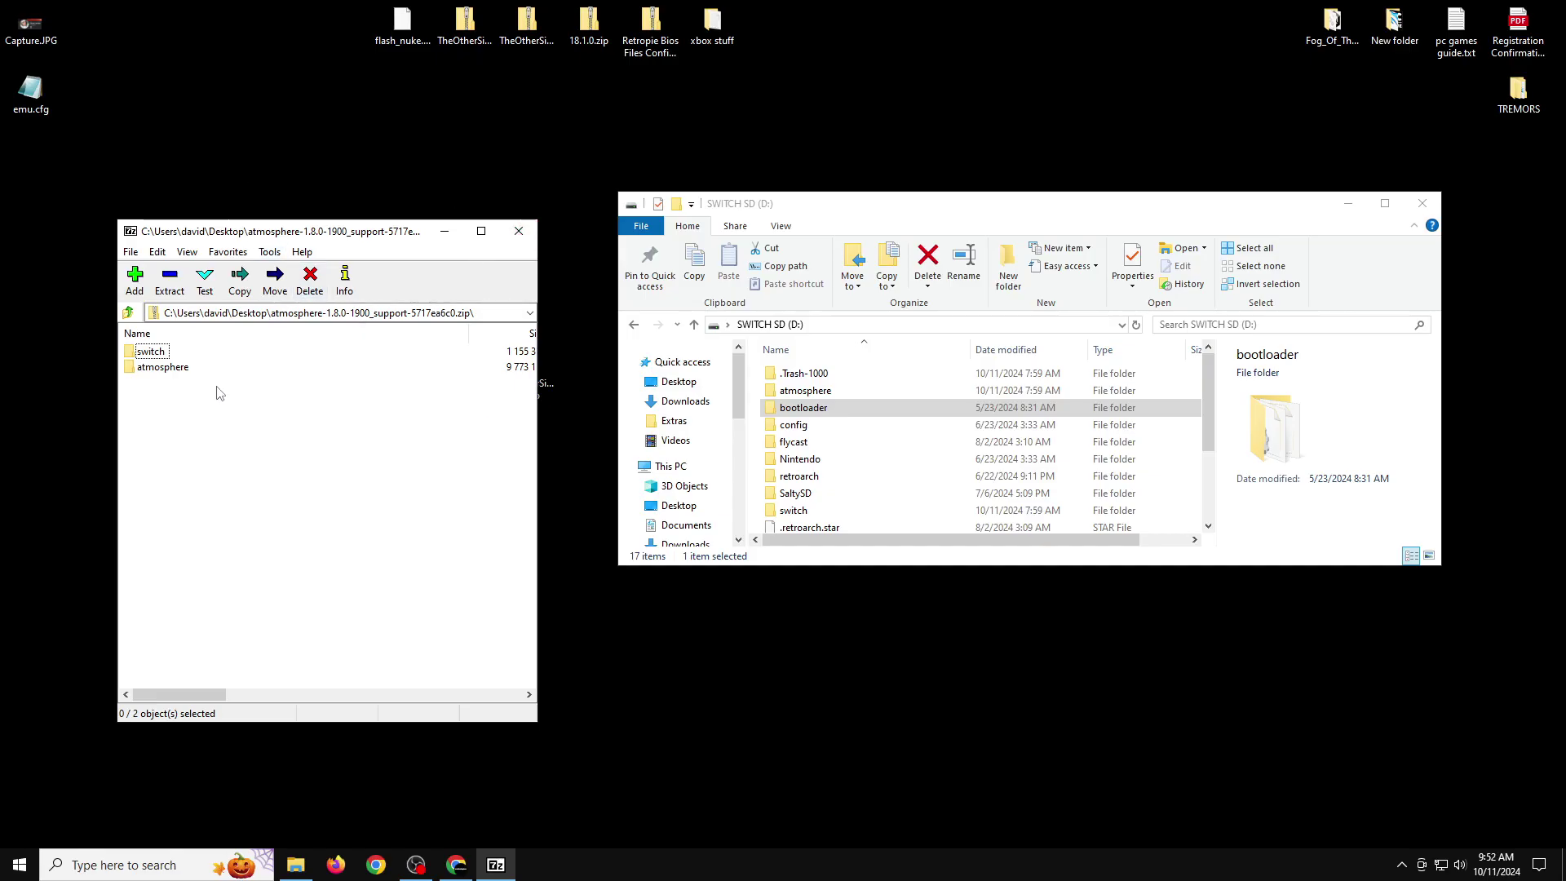
# Copy the switch and atmosphere folders from the archive to the root of SWITCH SD (D:), replacing existing files, and close the archive.
pyautogui.moveTo(210, 390); pyautogui.dragTo(159, 351)
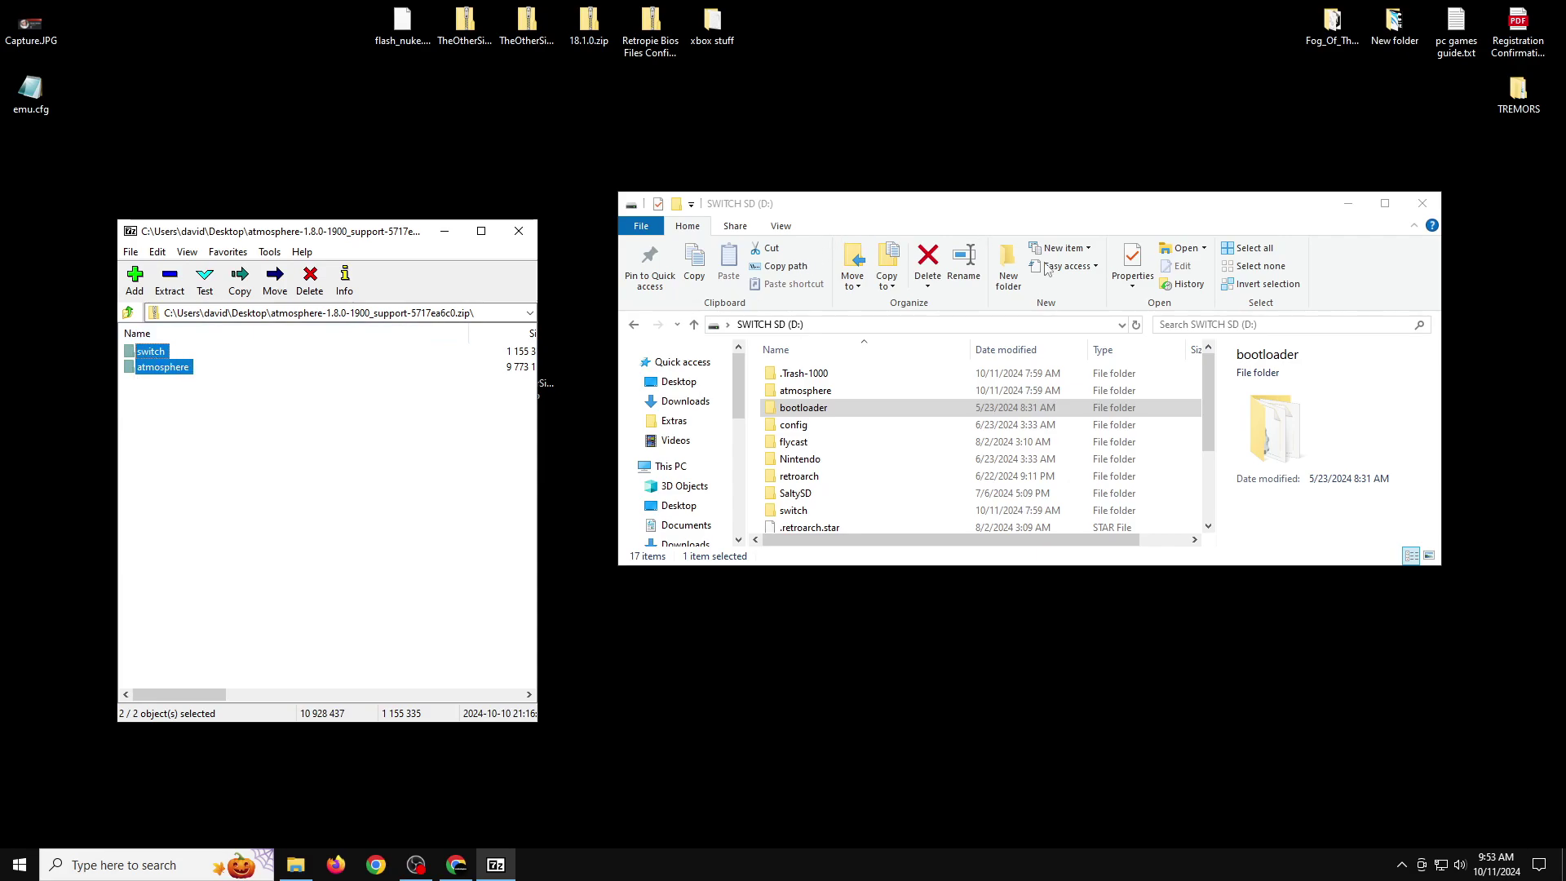
pyautogui.scroll(-3, 949, 445)
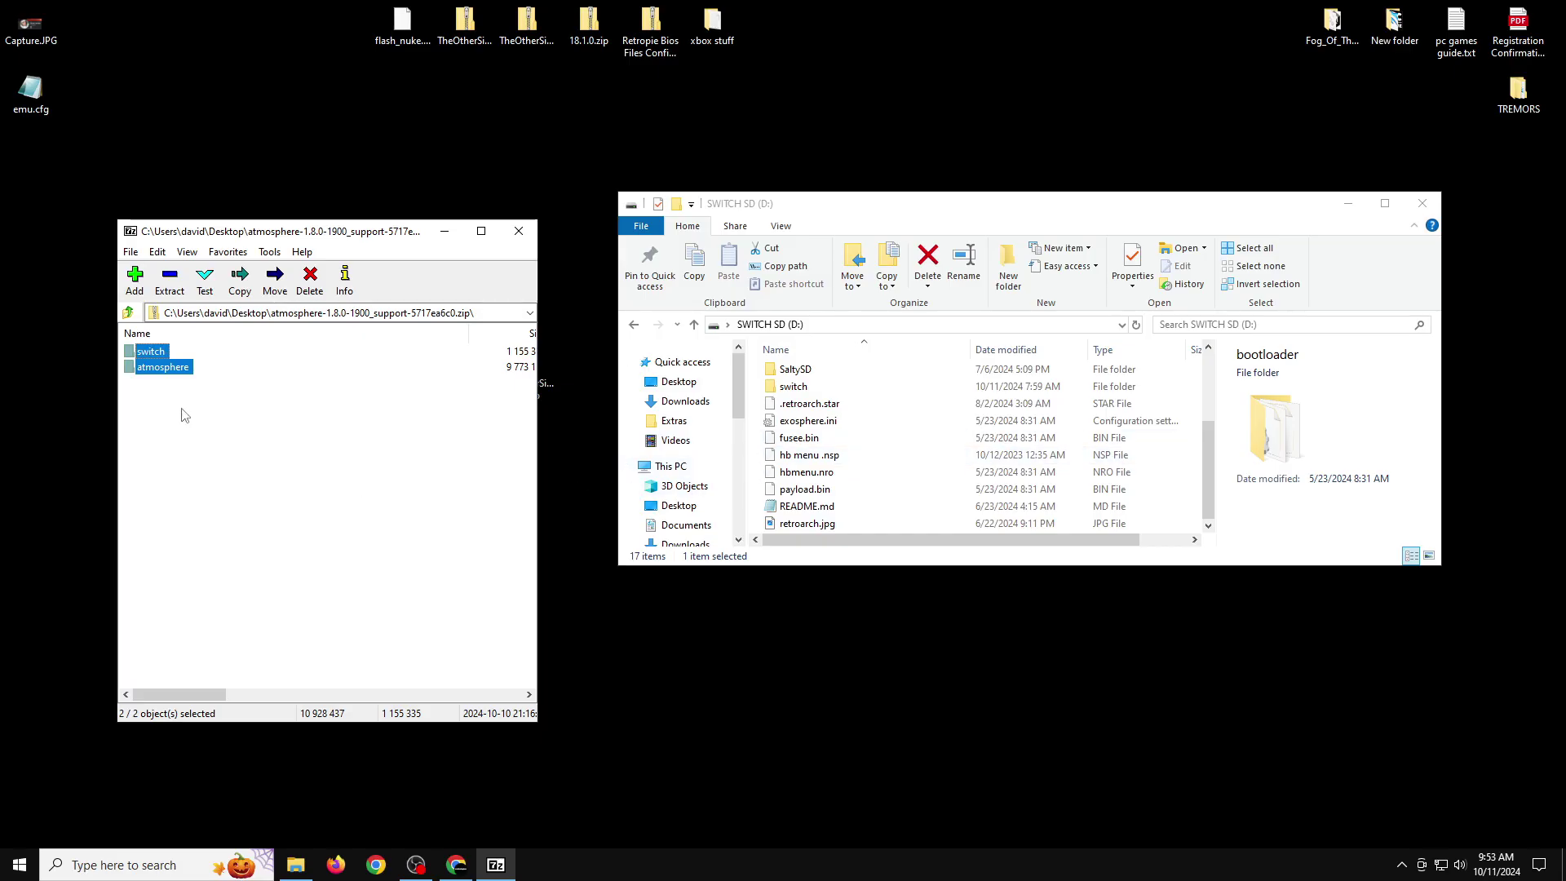
pyautogui.moveTo(159, 371); pyautogui.dragTo(355, 453)
pyautogui.moveTo(778, 488); pyautogui.dragTo(758, 465)
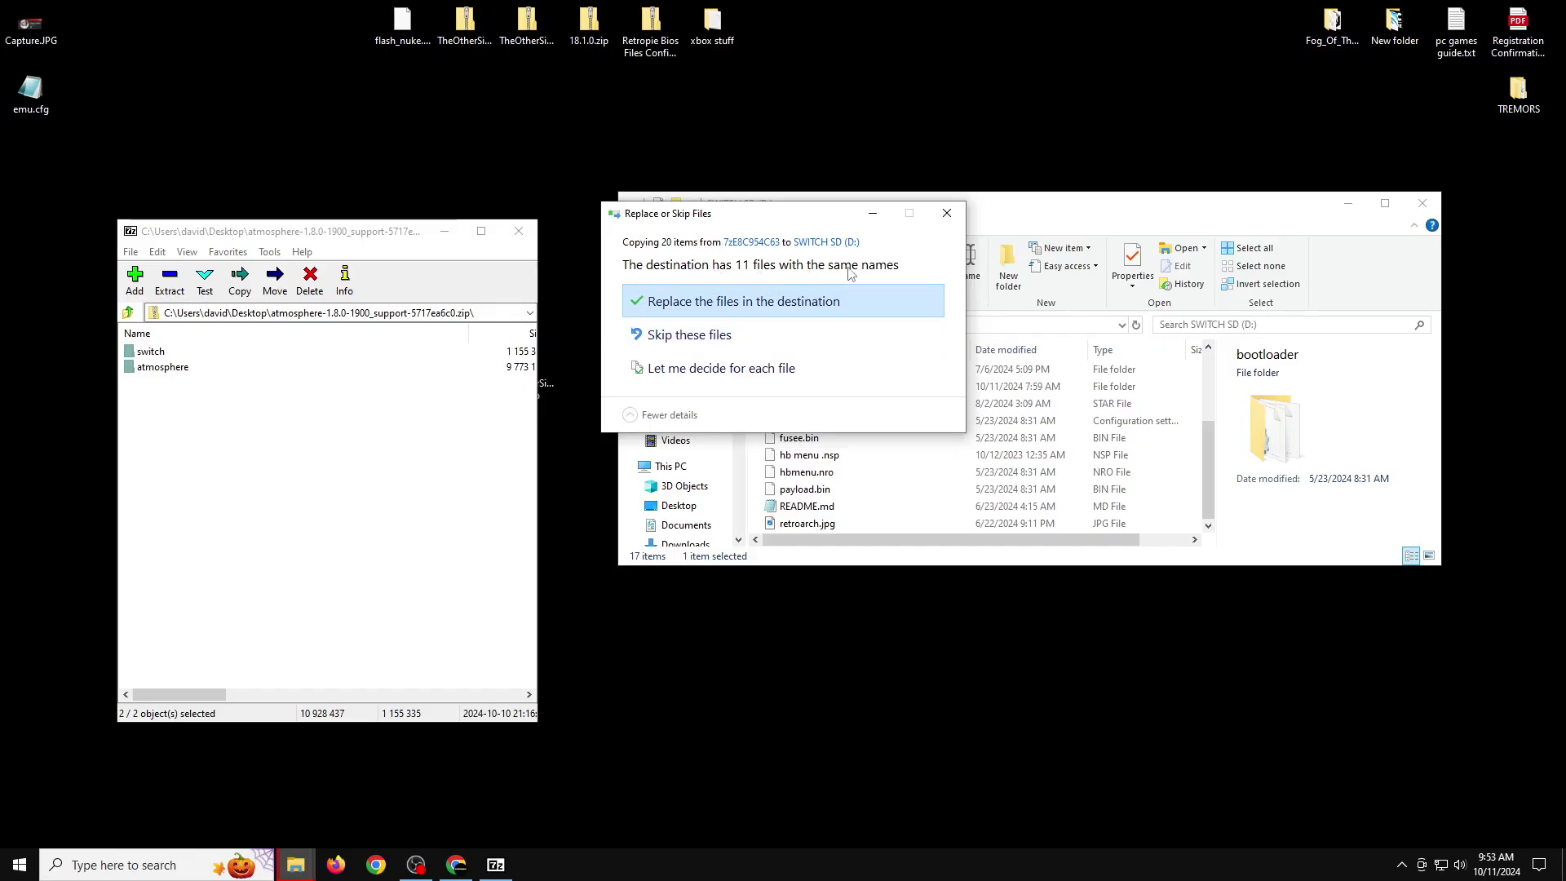
pyautogui.click(723, 304)
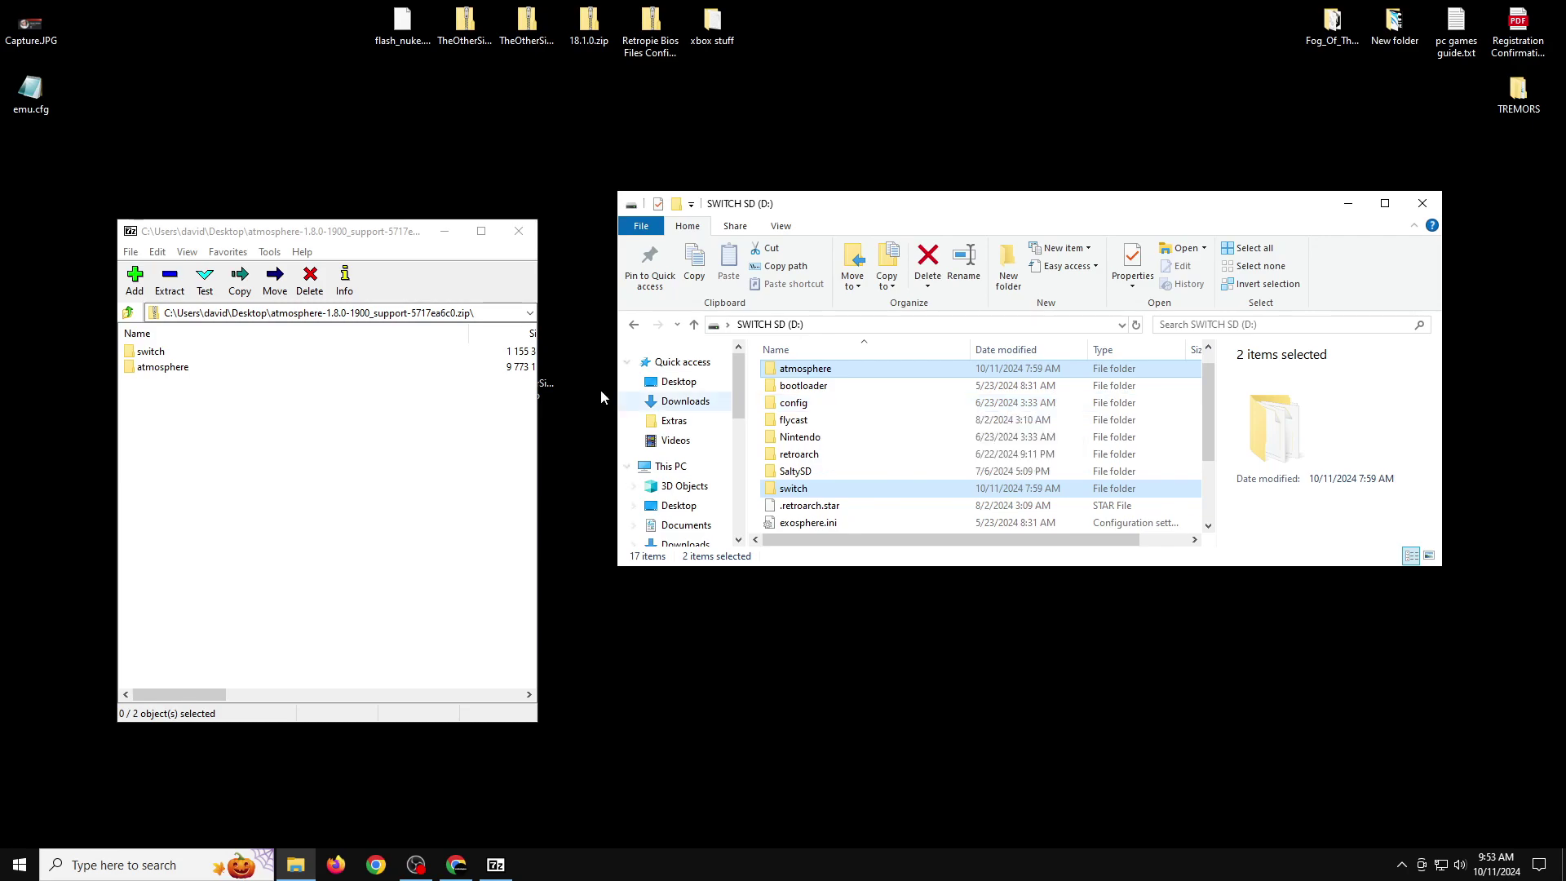
pyautogui.click(519, 232)
# Copy fusee.bin from the desktop into the bootloader/payloads folder on SWITCH SD (D:), replacing the existing file.
pyautogui.click(480, 371)
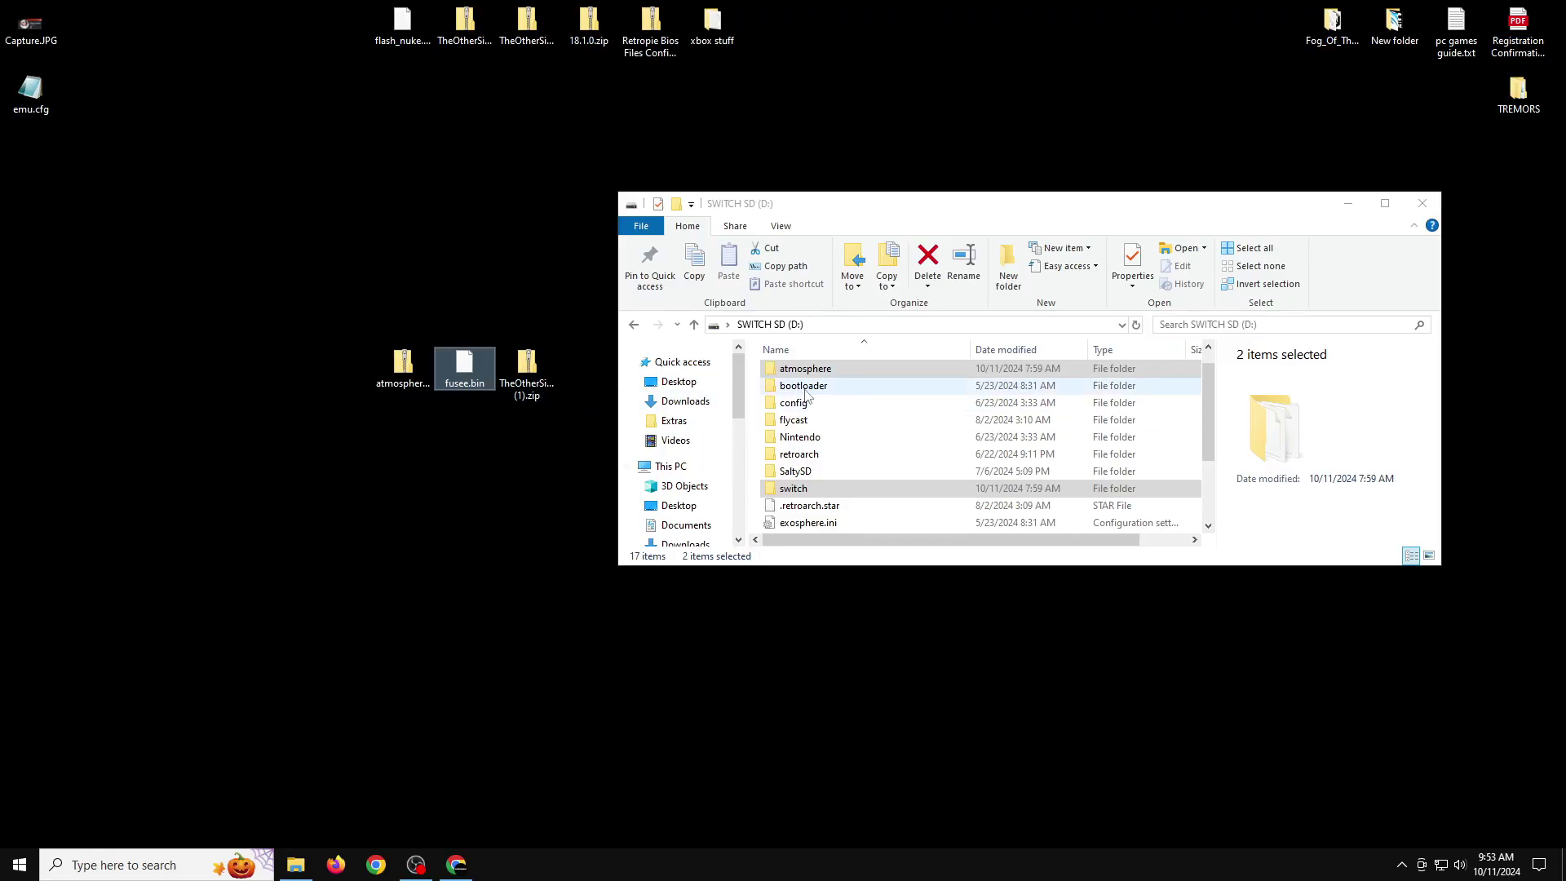
pyautogui.rightClick(448, 378)
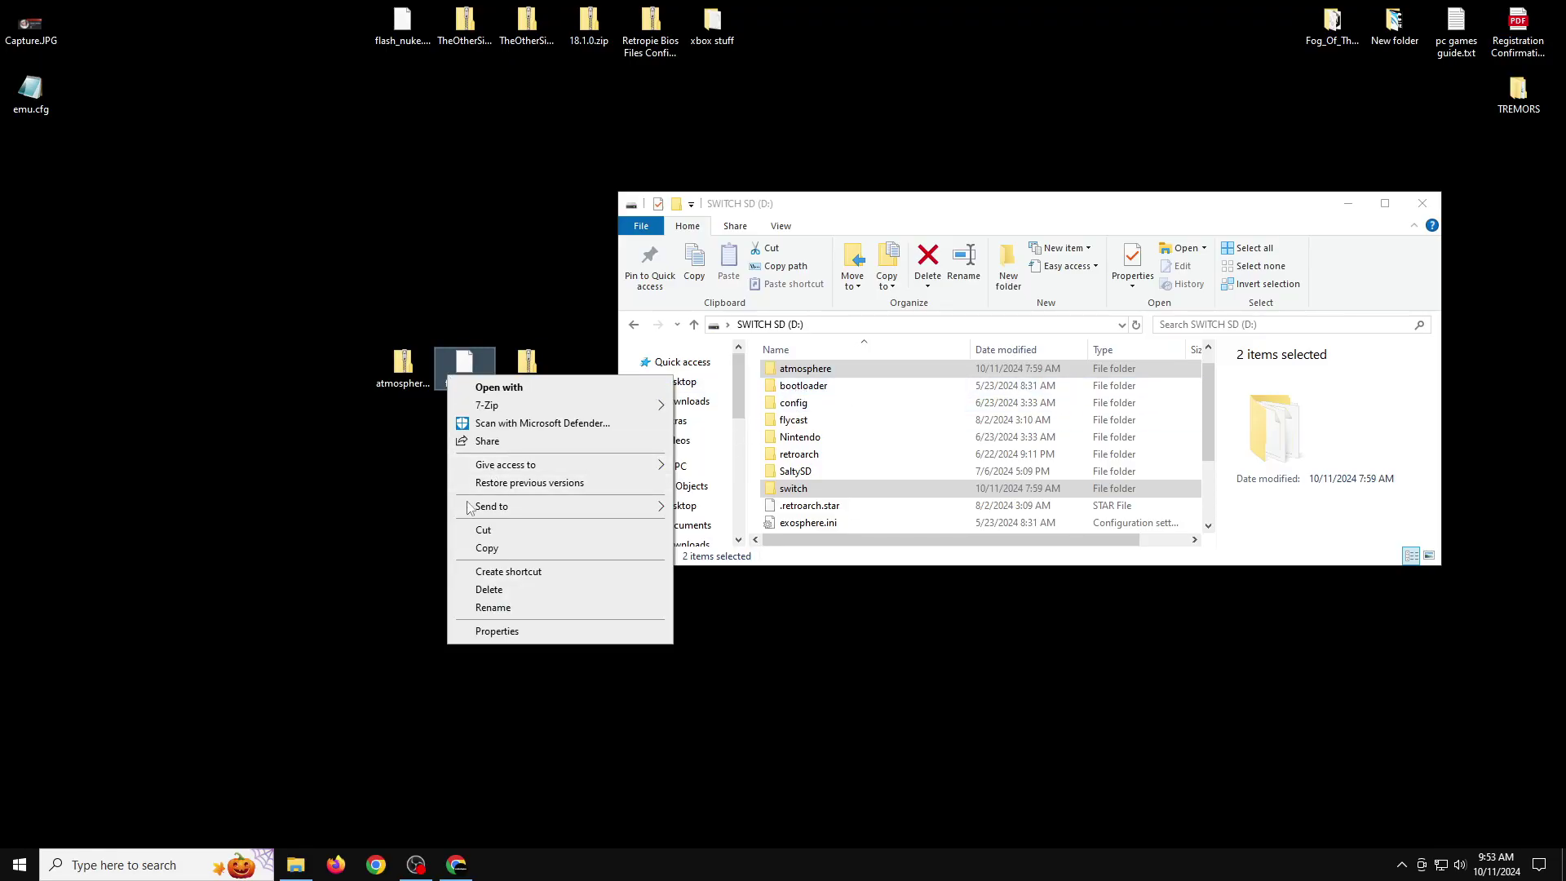
pyautogui.click(498, 550)
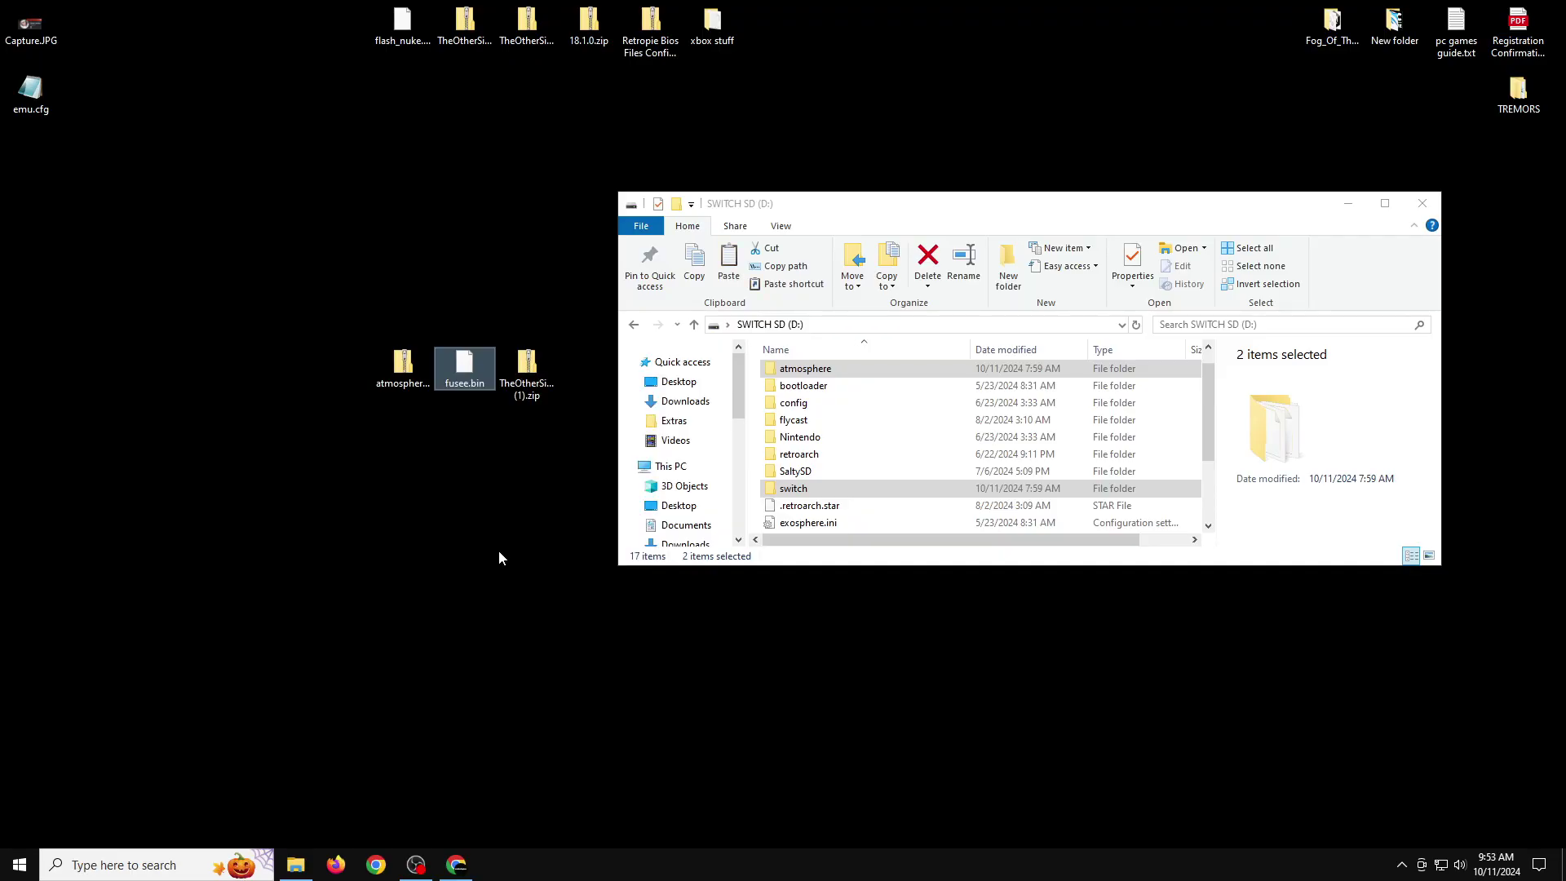
pyautogui.doubleClick(810, 393)
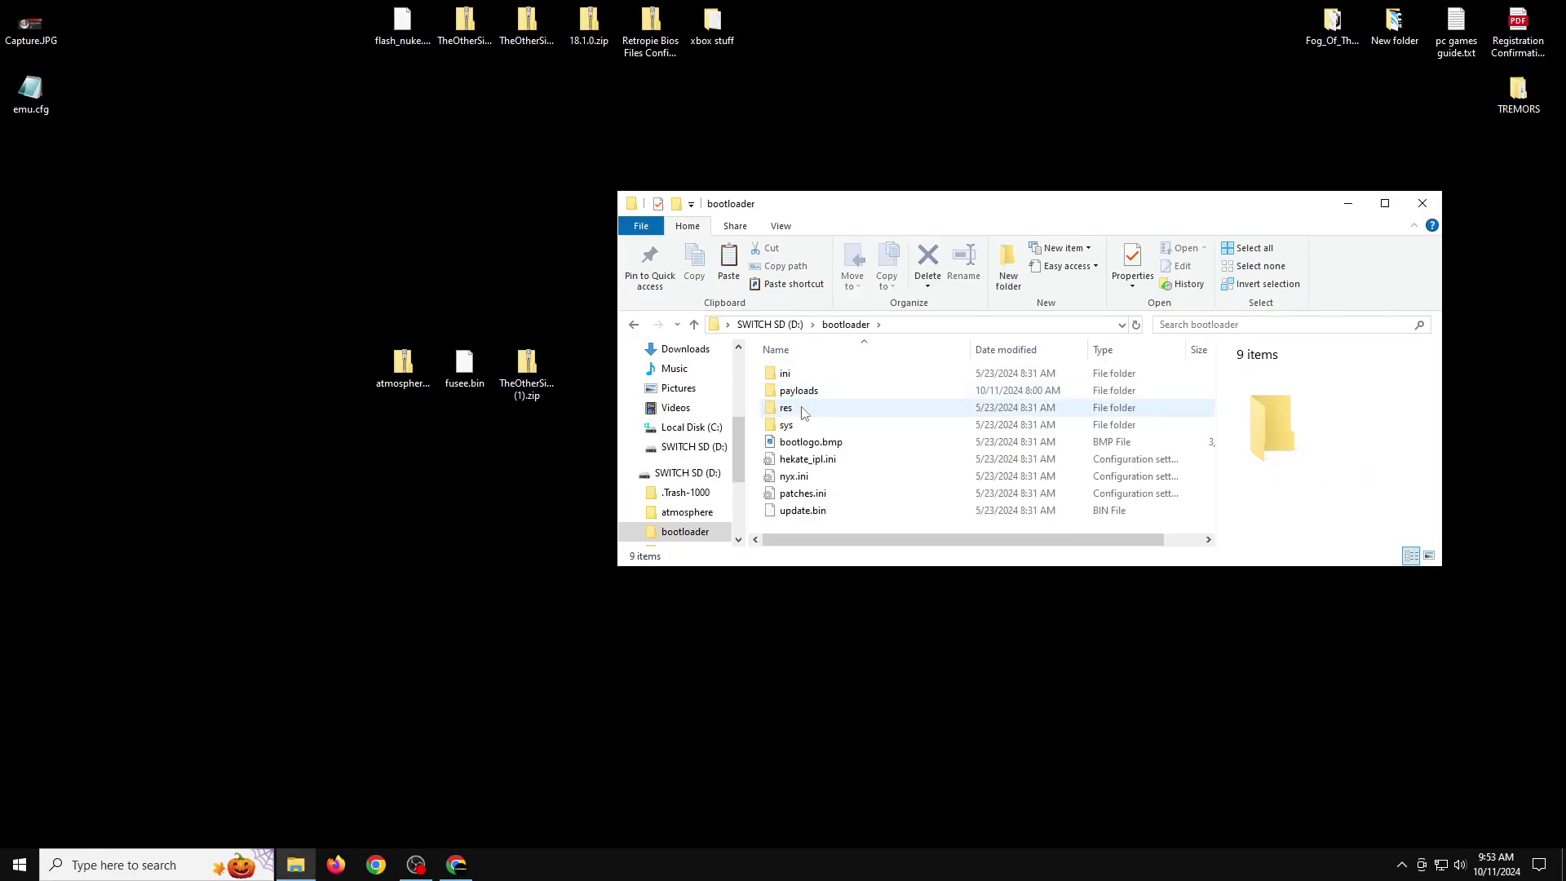
pyautogui.doubleClick(799, 391)
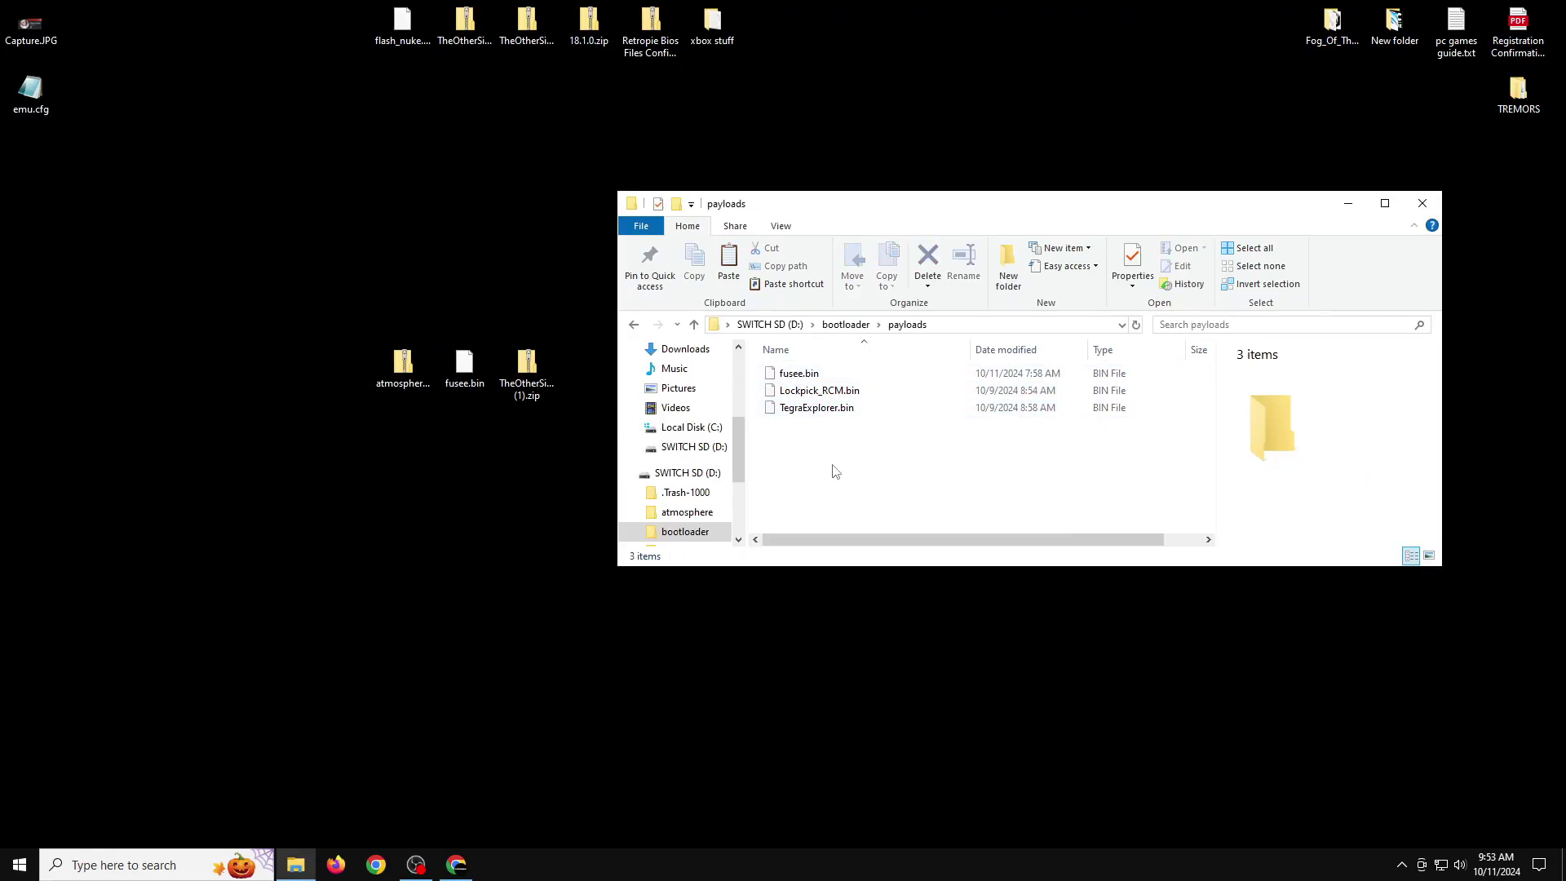
pyautogui.rightClick(816, 495)
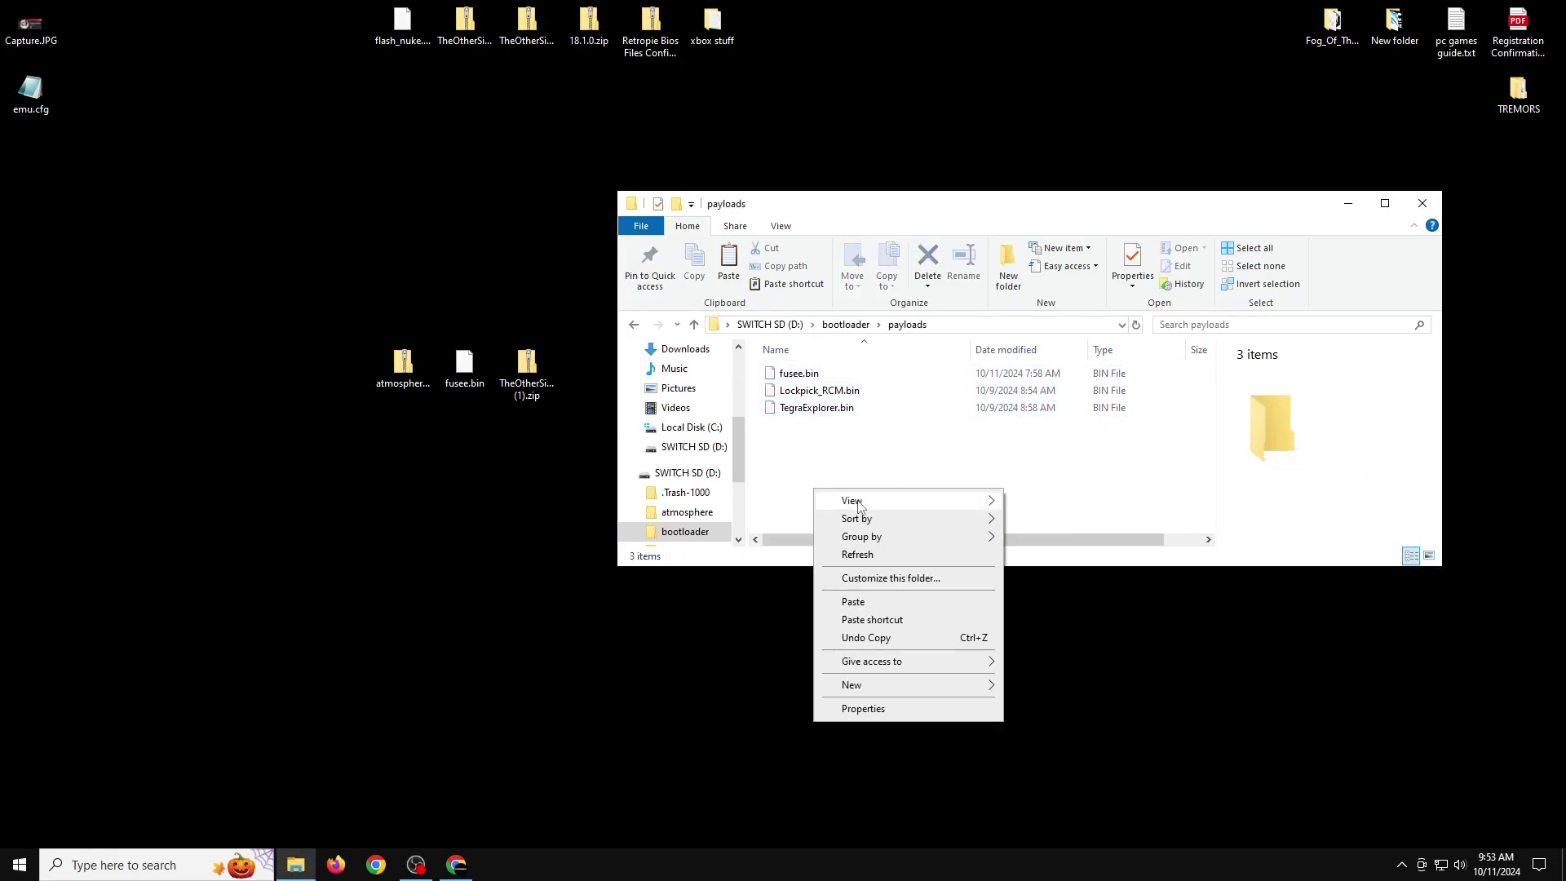
pyautogui.click(869, 605)
pyautogui.click(785, 308)
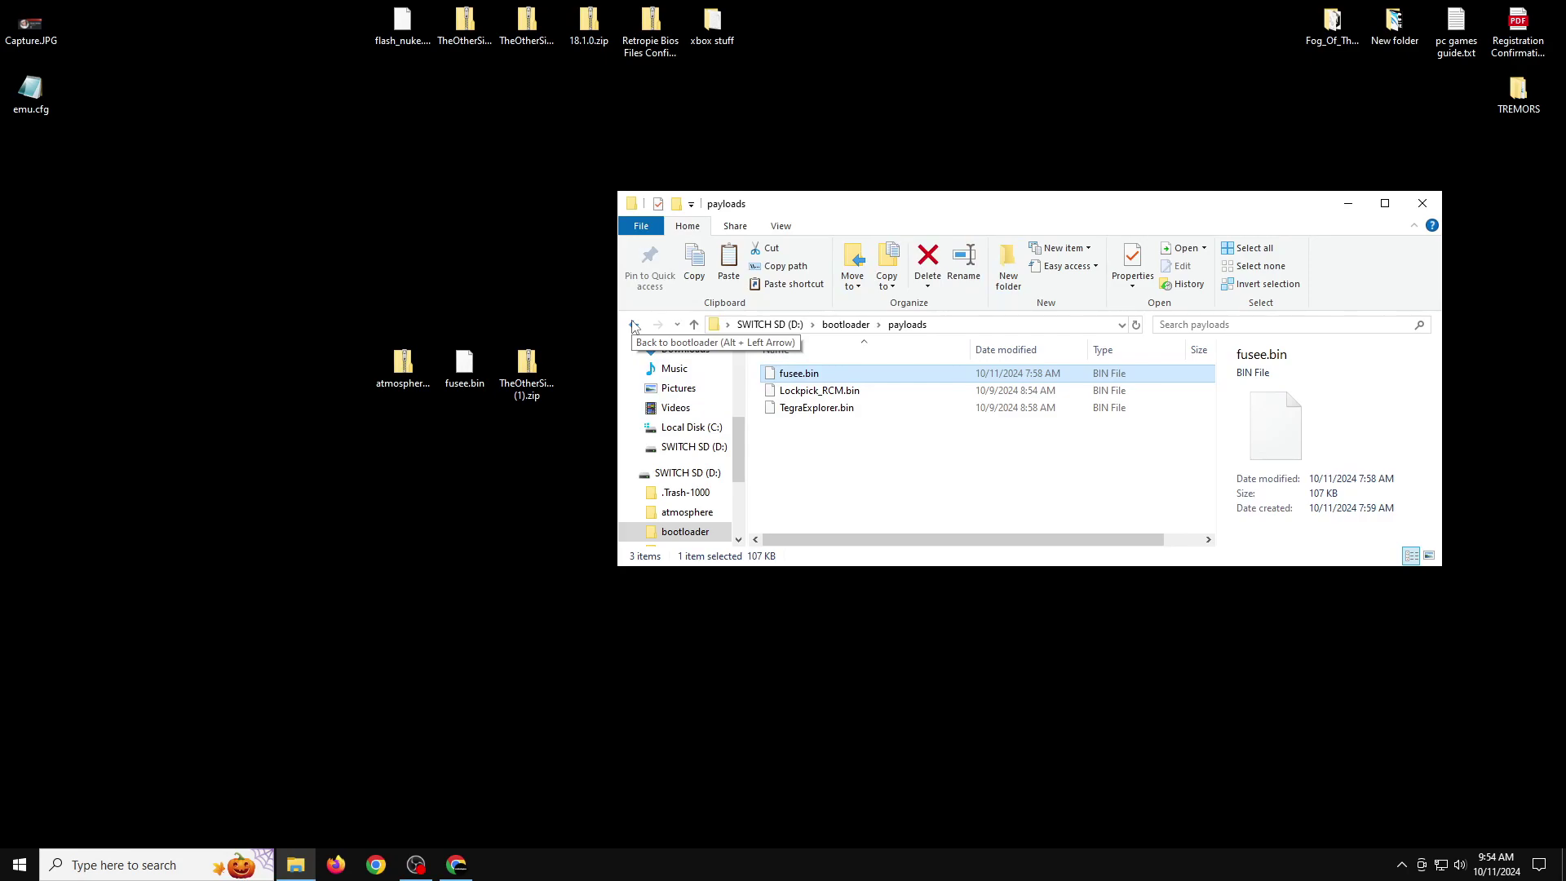
# Return to the root of SWITCH SD (D:) and open TheOtherSide_aio_switch_updater (1).zip from the desktop in 7-Zip.
pyautogui.click(634, 326)
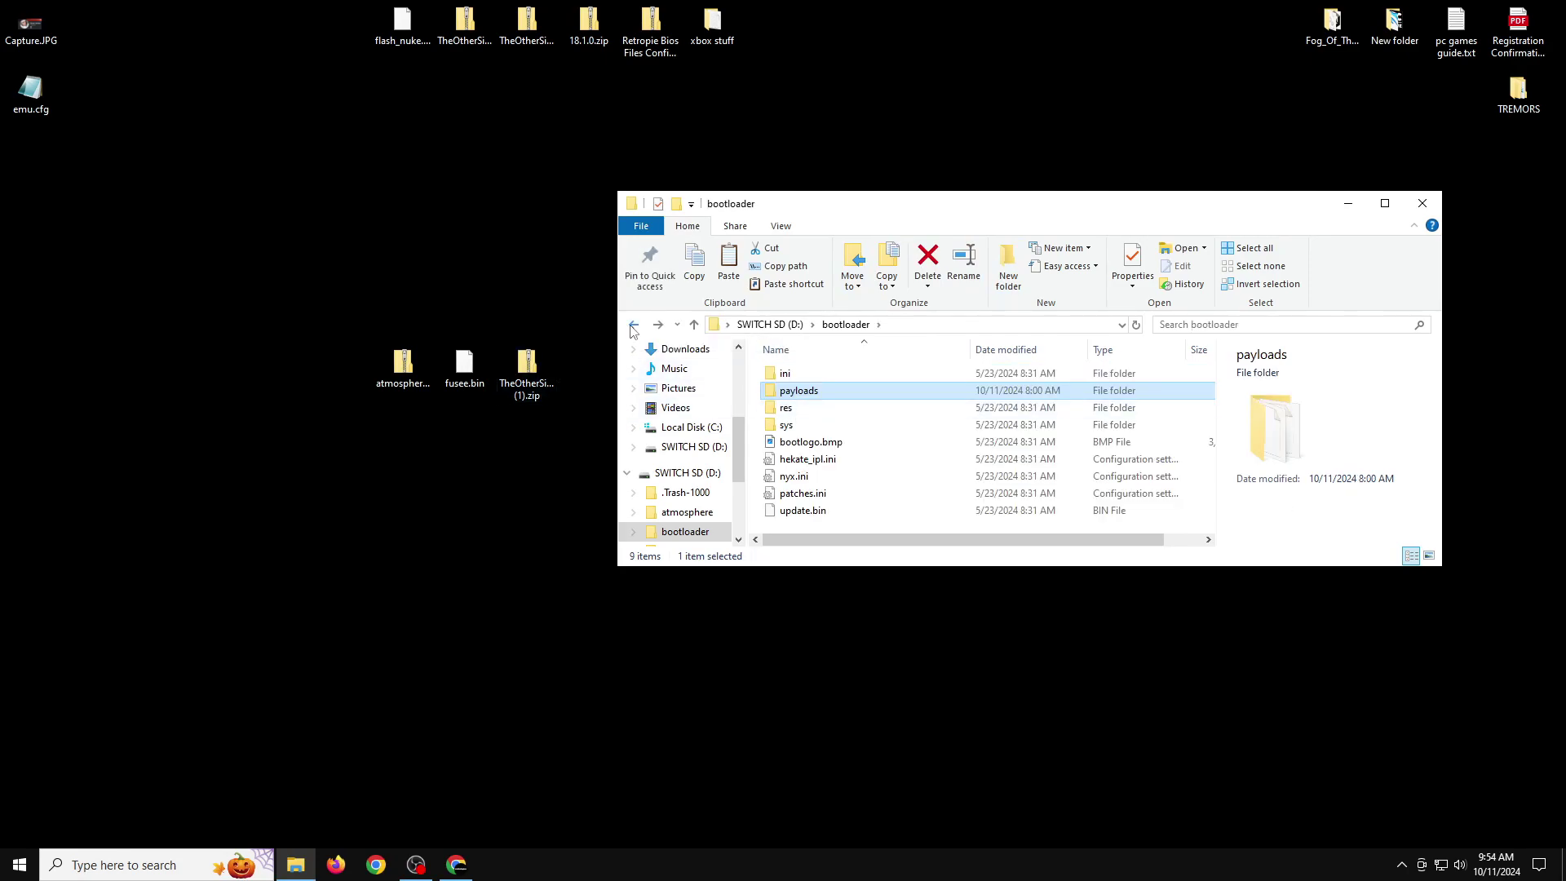
pyautogui.click(634, 326)
pyautogui.click(526, 379)
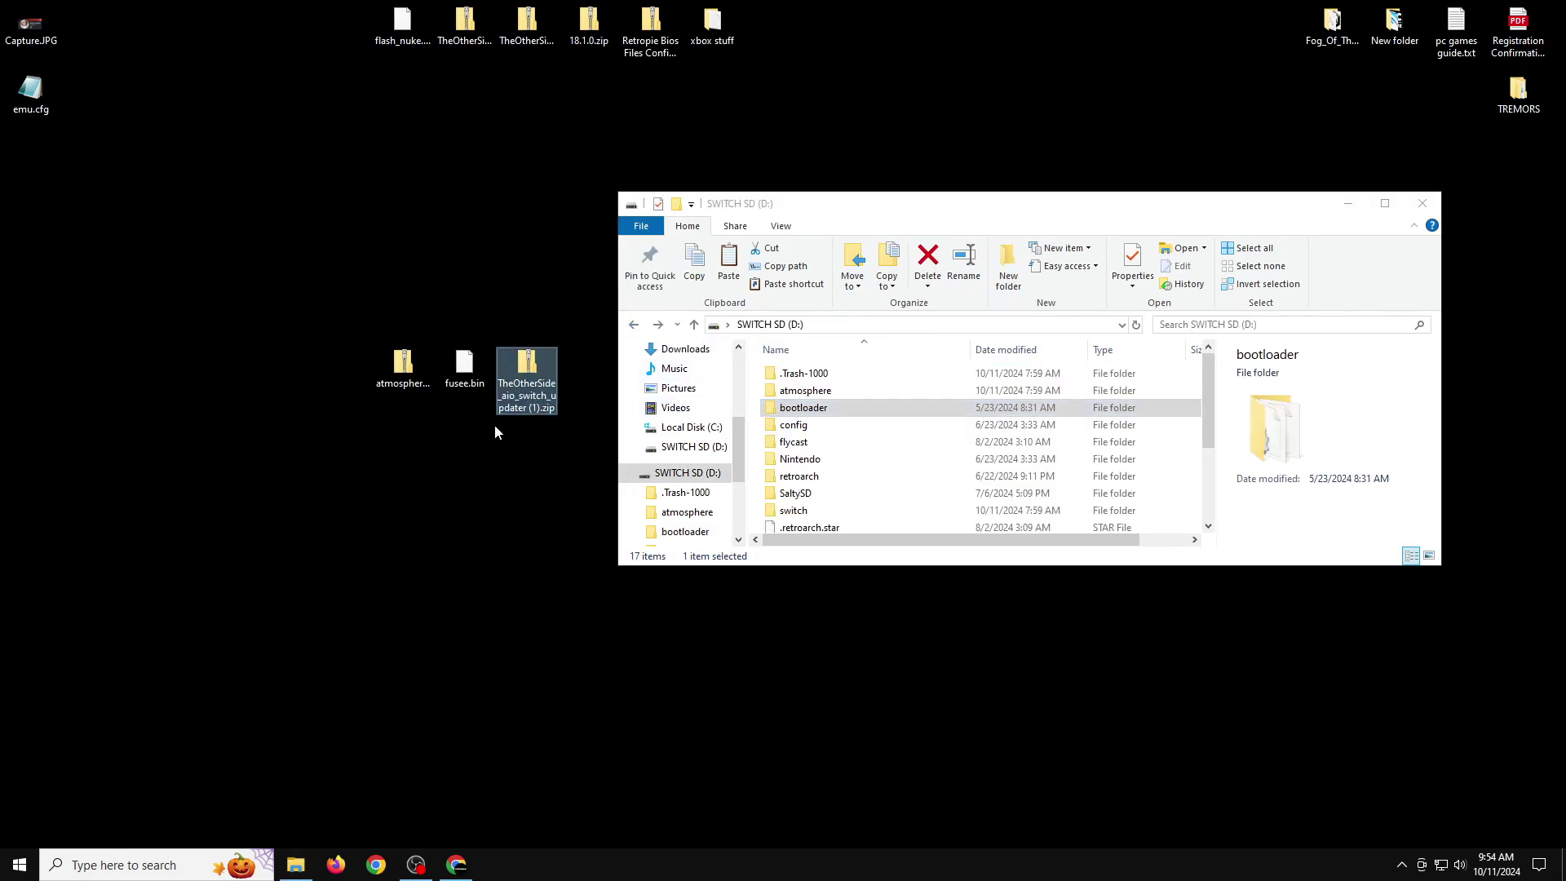
pyautogui.rightClick(531, 398)
pyautogui.moveTo(722, 435)
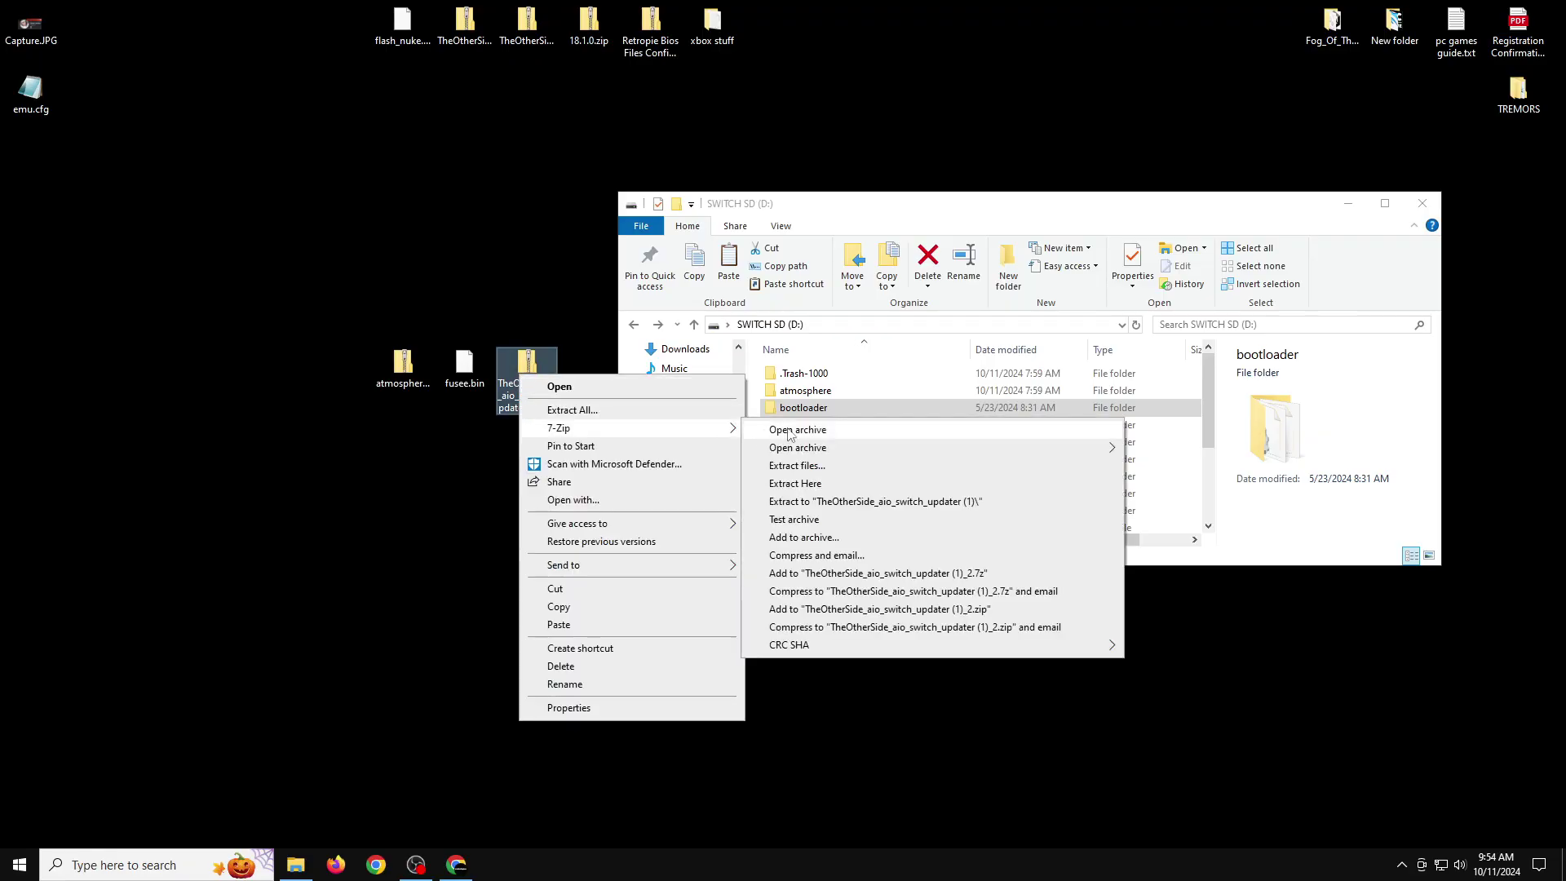
pyautogui.click(816, 431)
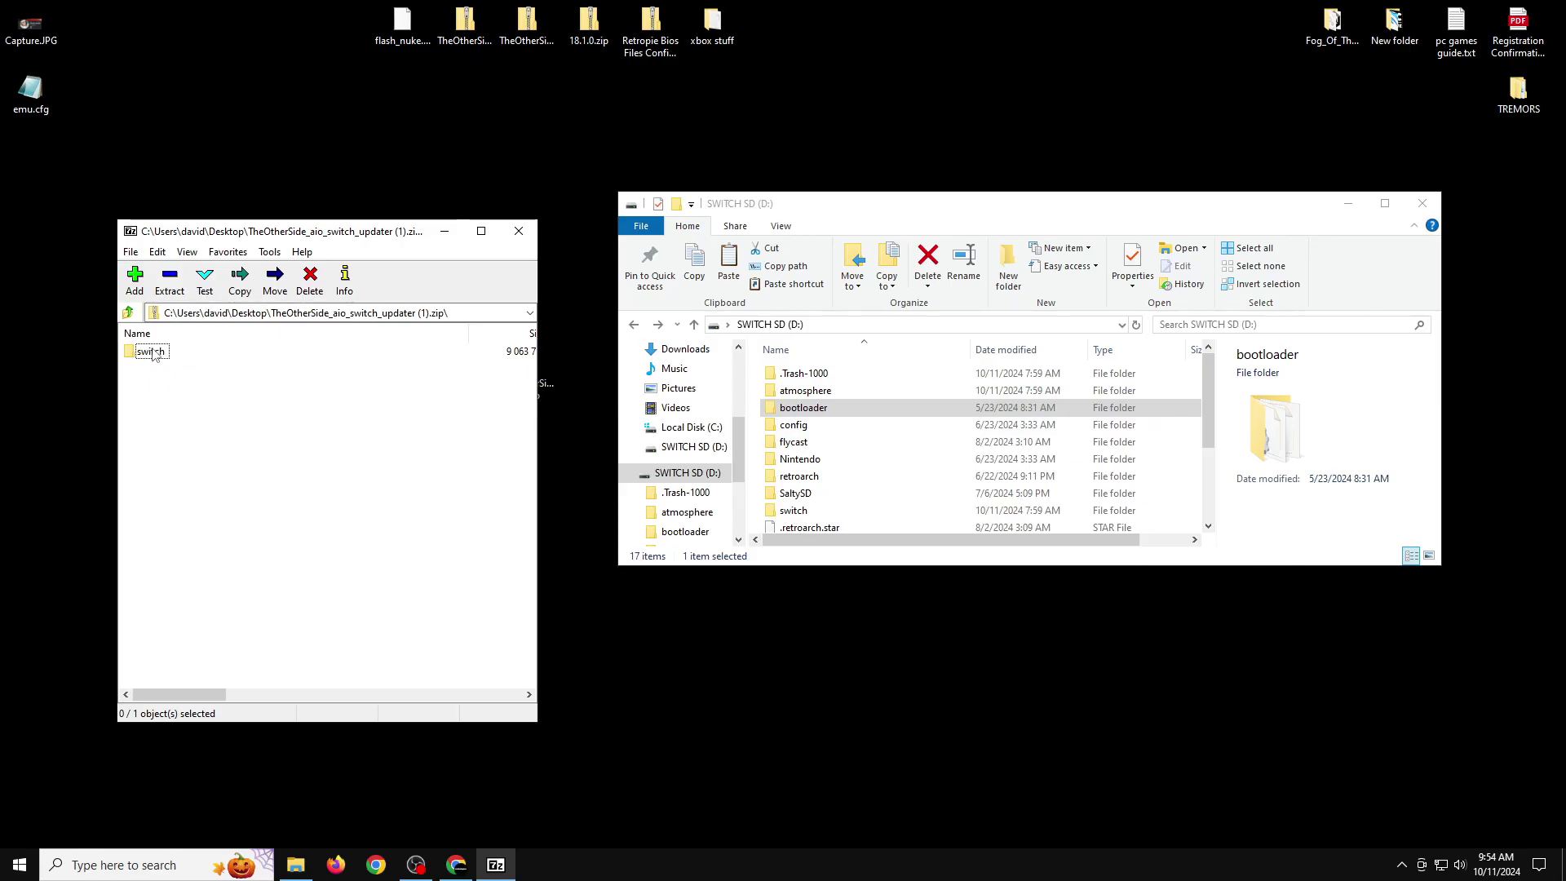
# Copy the switch folder from the archive to the SD card root, replacing aio-switch-updater.nro, and close the archive.
pyautogui.scroll(-3, 816, 465)
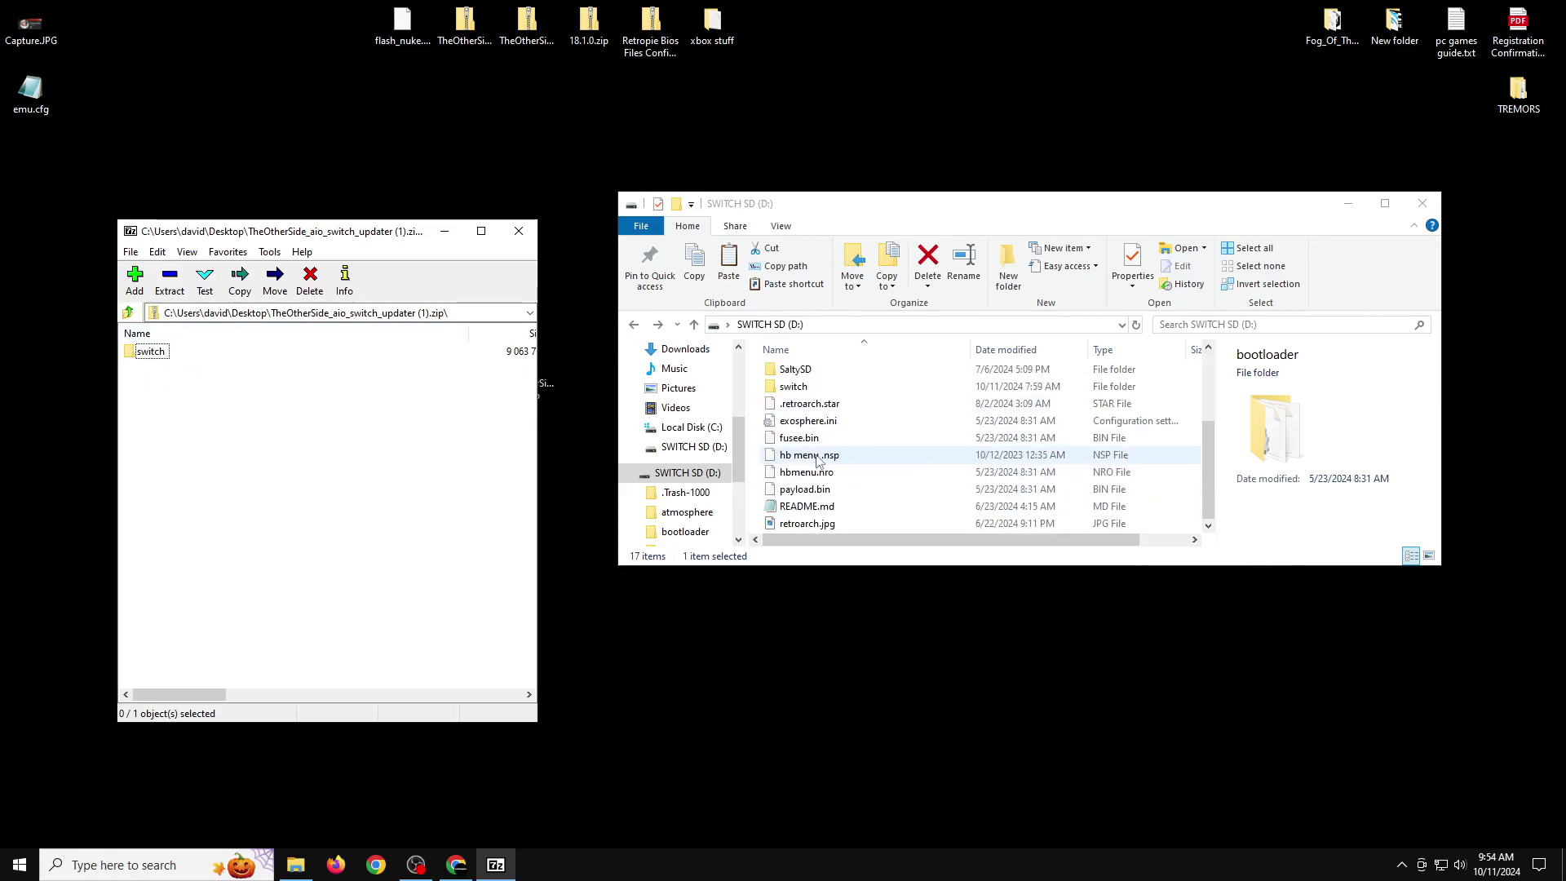
pyautogui.click(150, 351)
pyautogui.moveTo(154, 357); pyautogui.dragTo(763, 453)
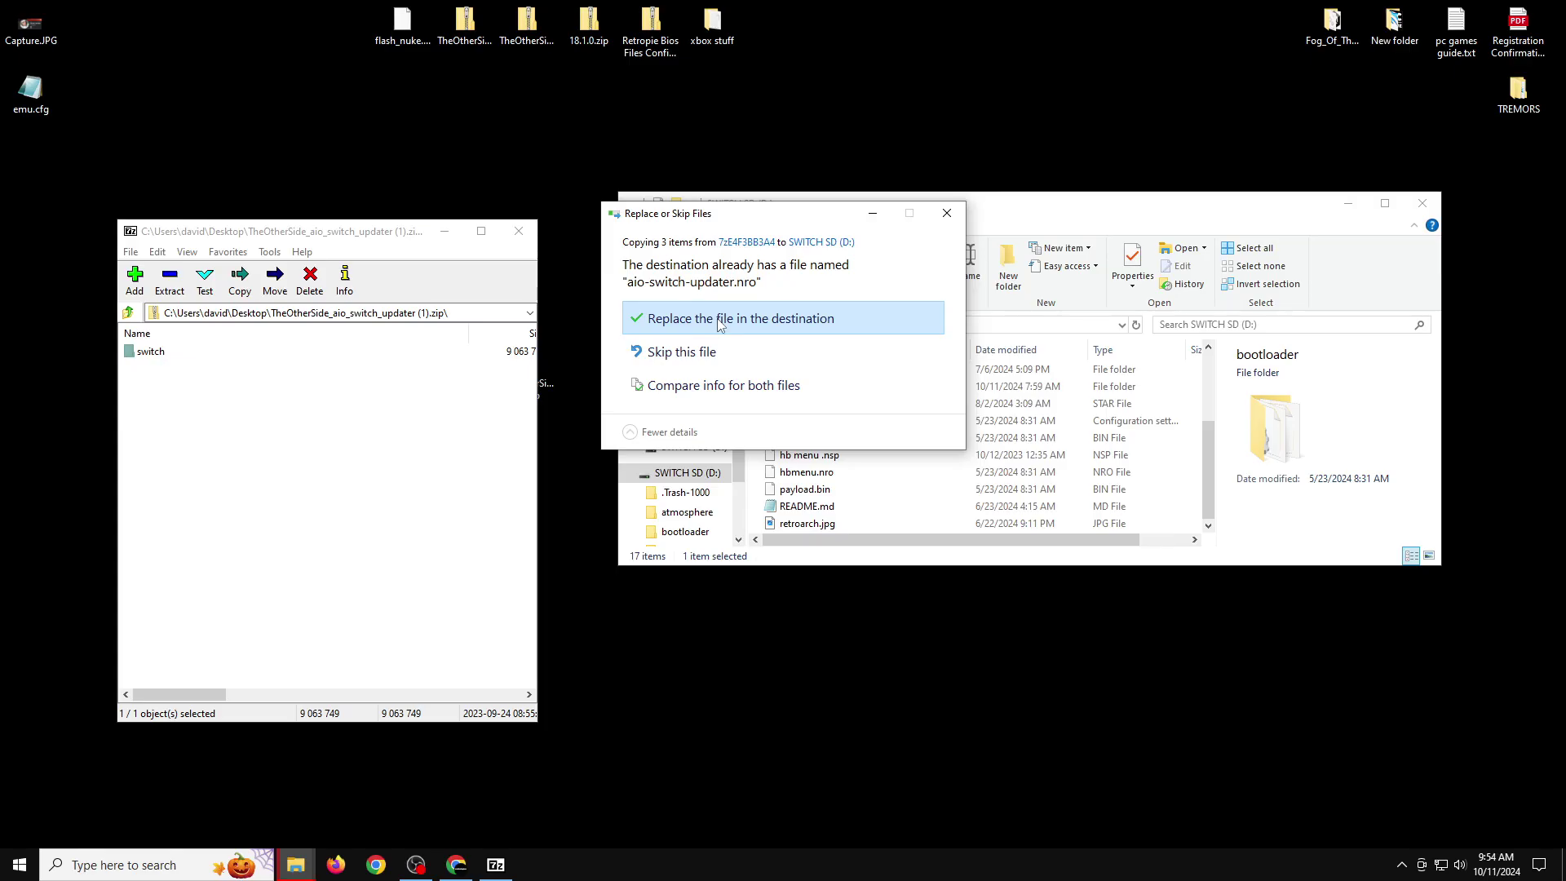
pyautogui.click(694, 324)
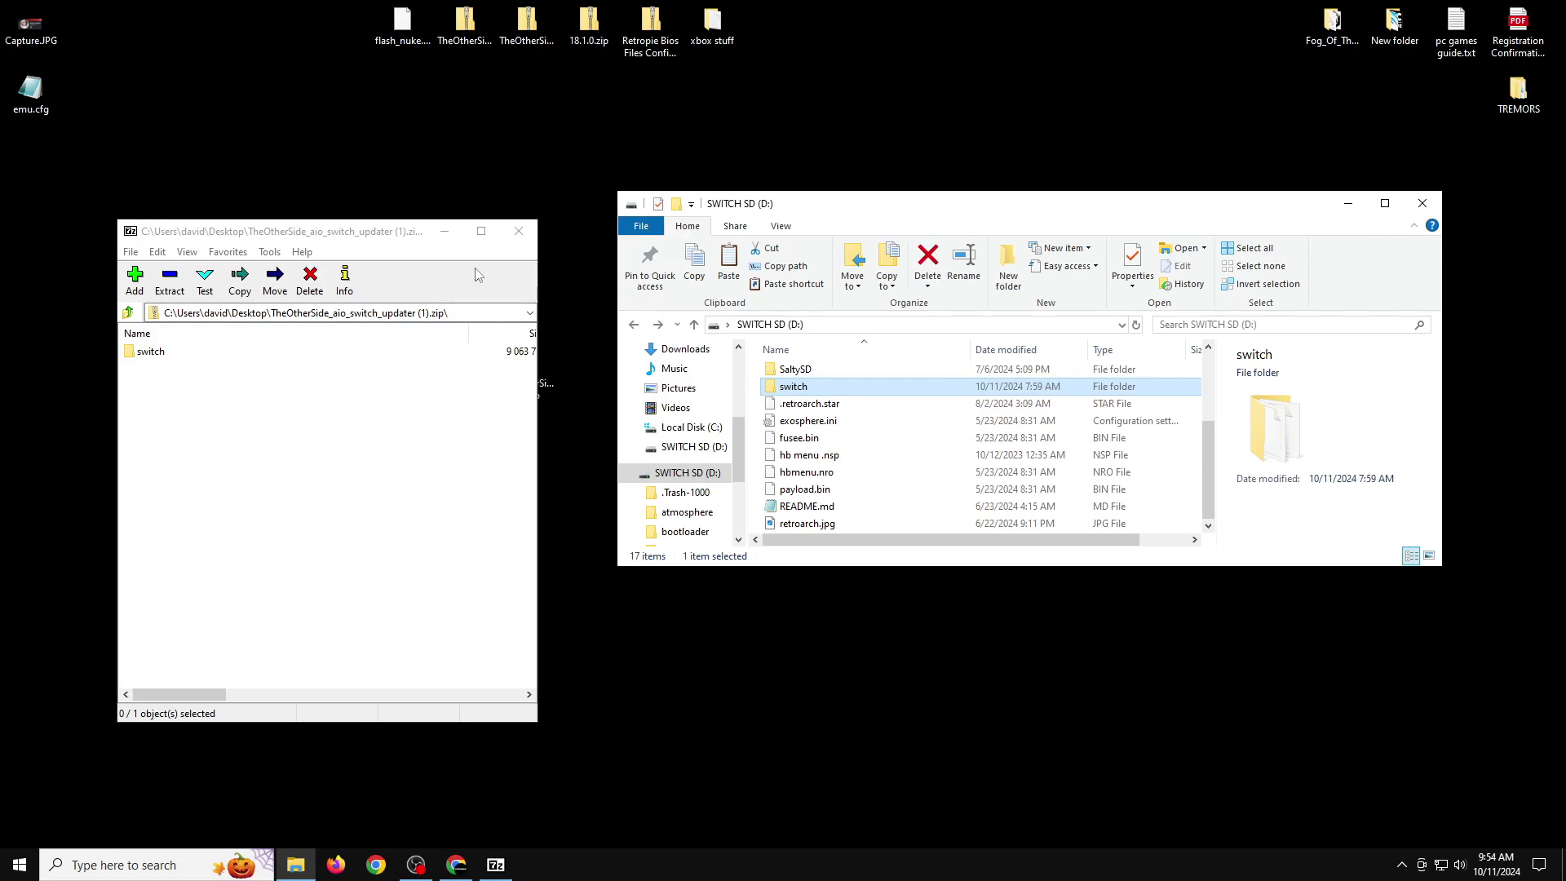
pyautogui.click(519, 232)
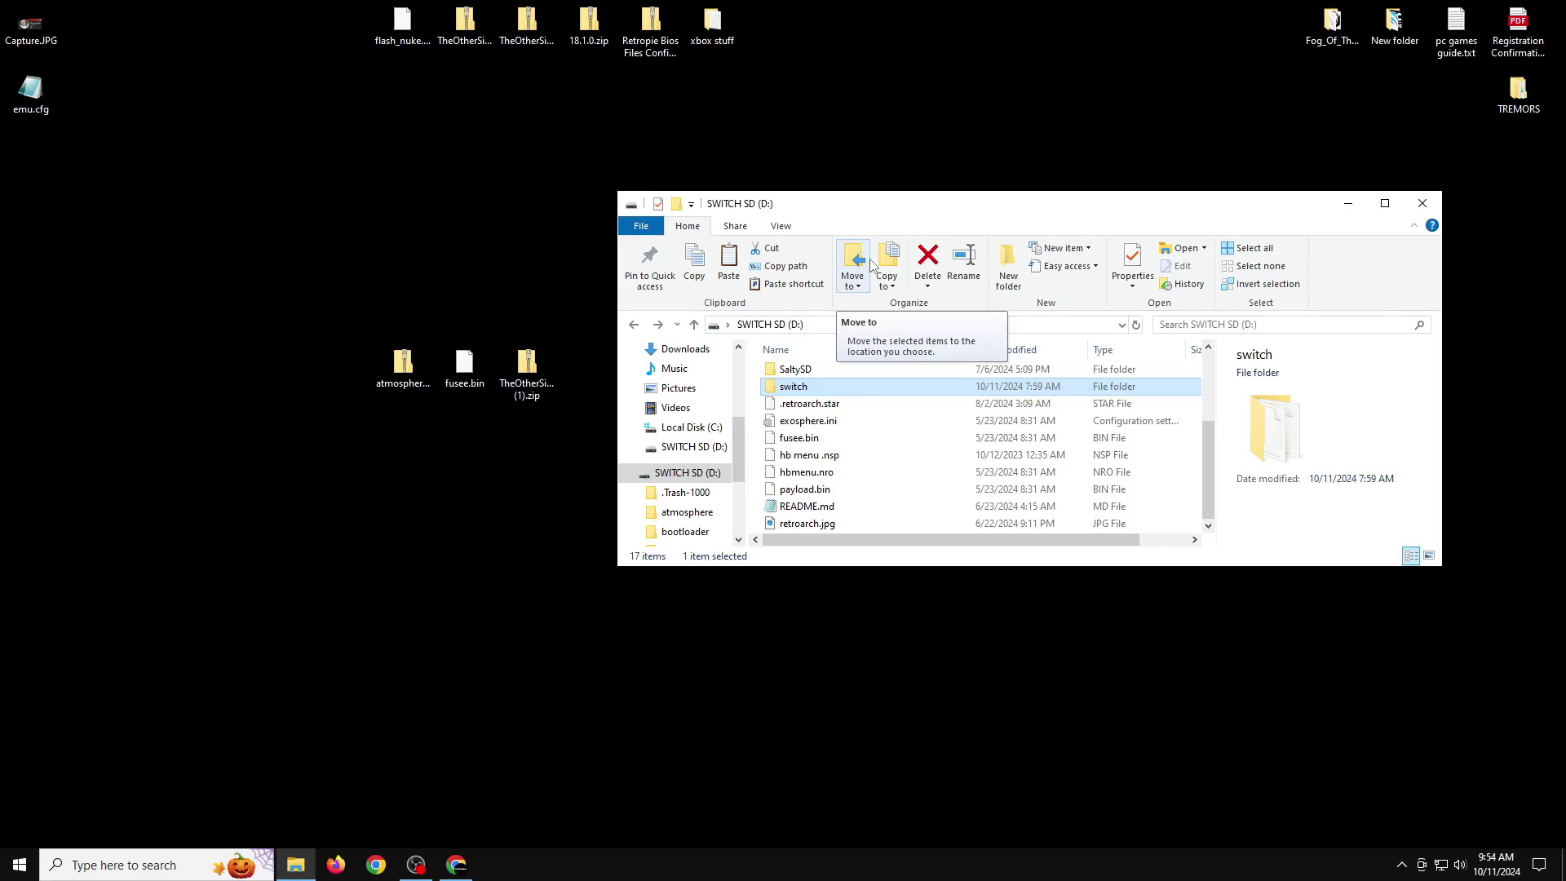
# Safely eject the SWITCH SD (D:) drive from the computer.
pyautogui.click(685, 476)
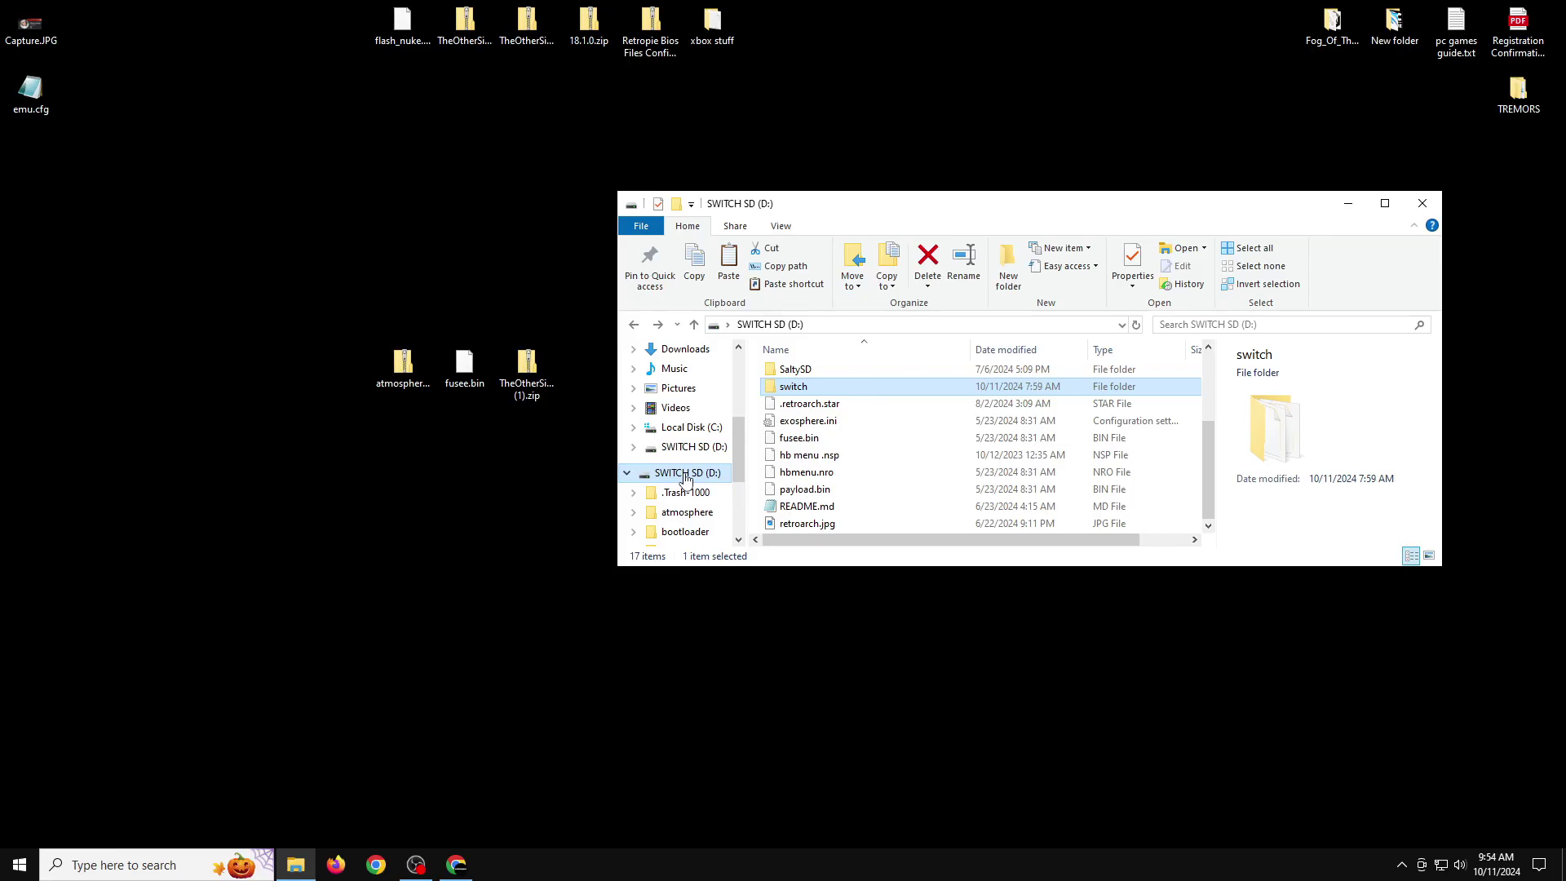
pyautogui.rightClick(685, 479)
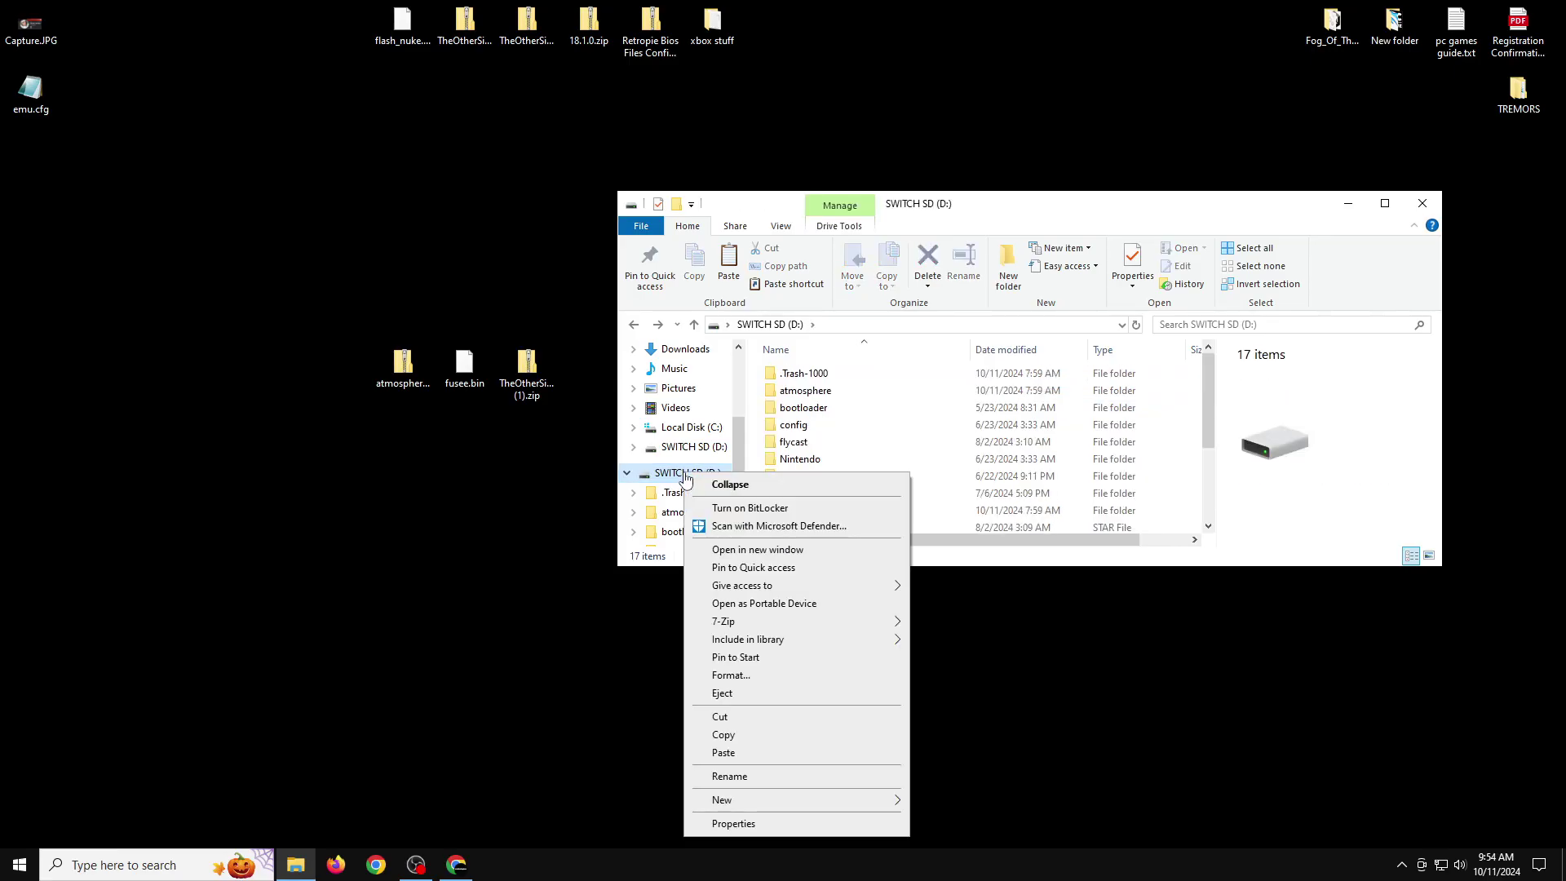
pyautogui.click(795, 695)
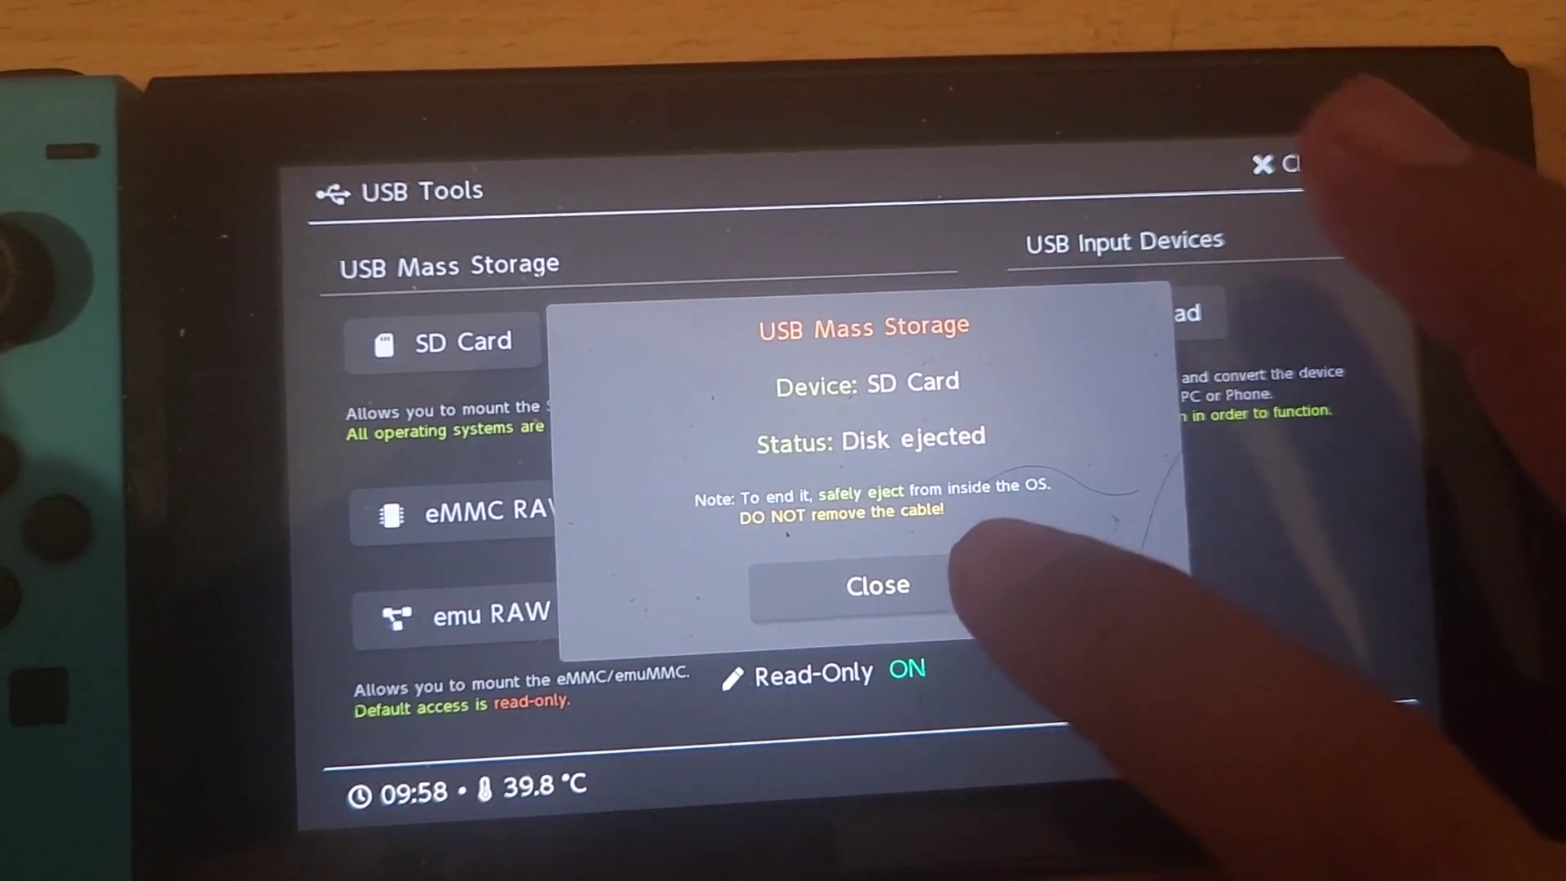
# On the Switch, close hekate's USB Mass Storage and USB Tools screens, and launch the Atmosphere entry beside OFW (SYSNAND).
pyautogui.click(930, 581)
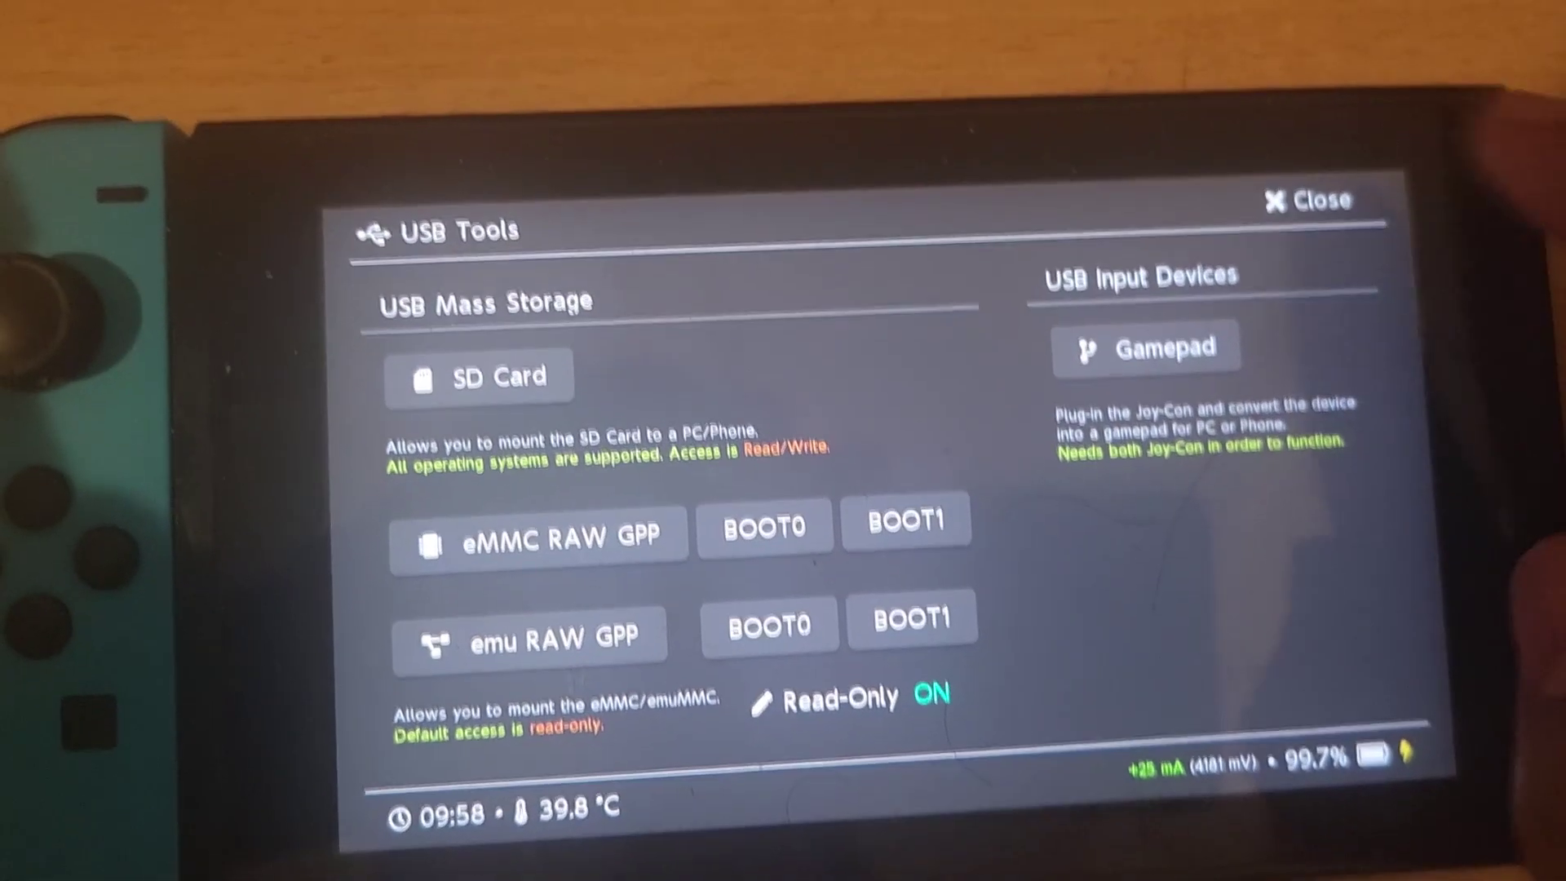
pyautogui.click(1309, 188)
pyautogui.click(702, 238)
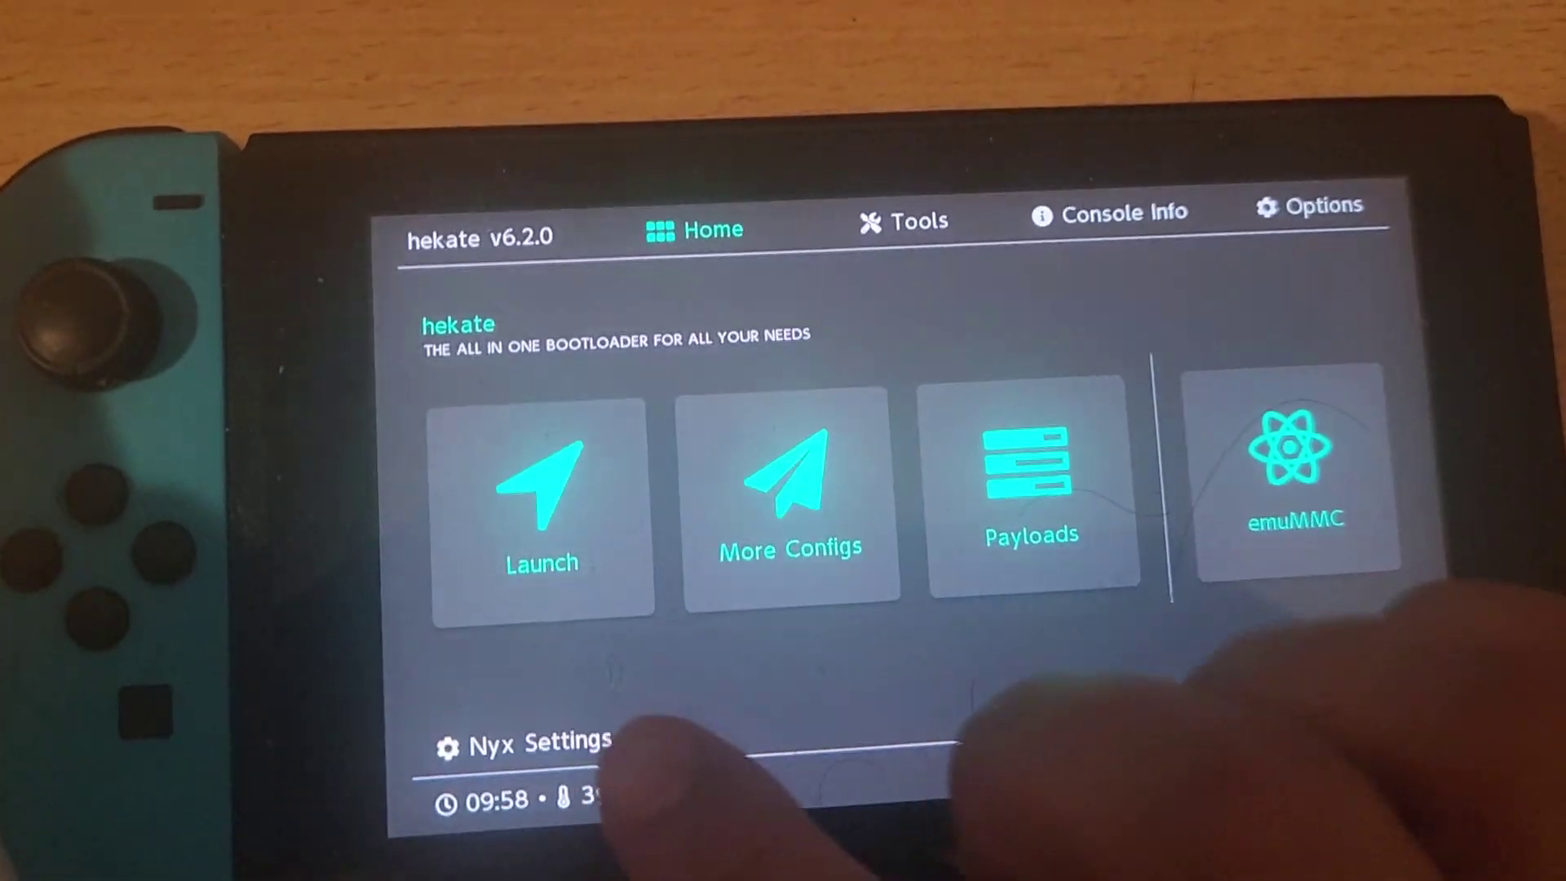
pyautogui.click(541, 497)
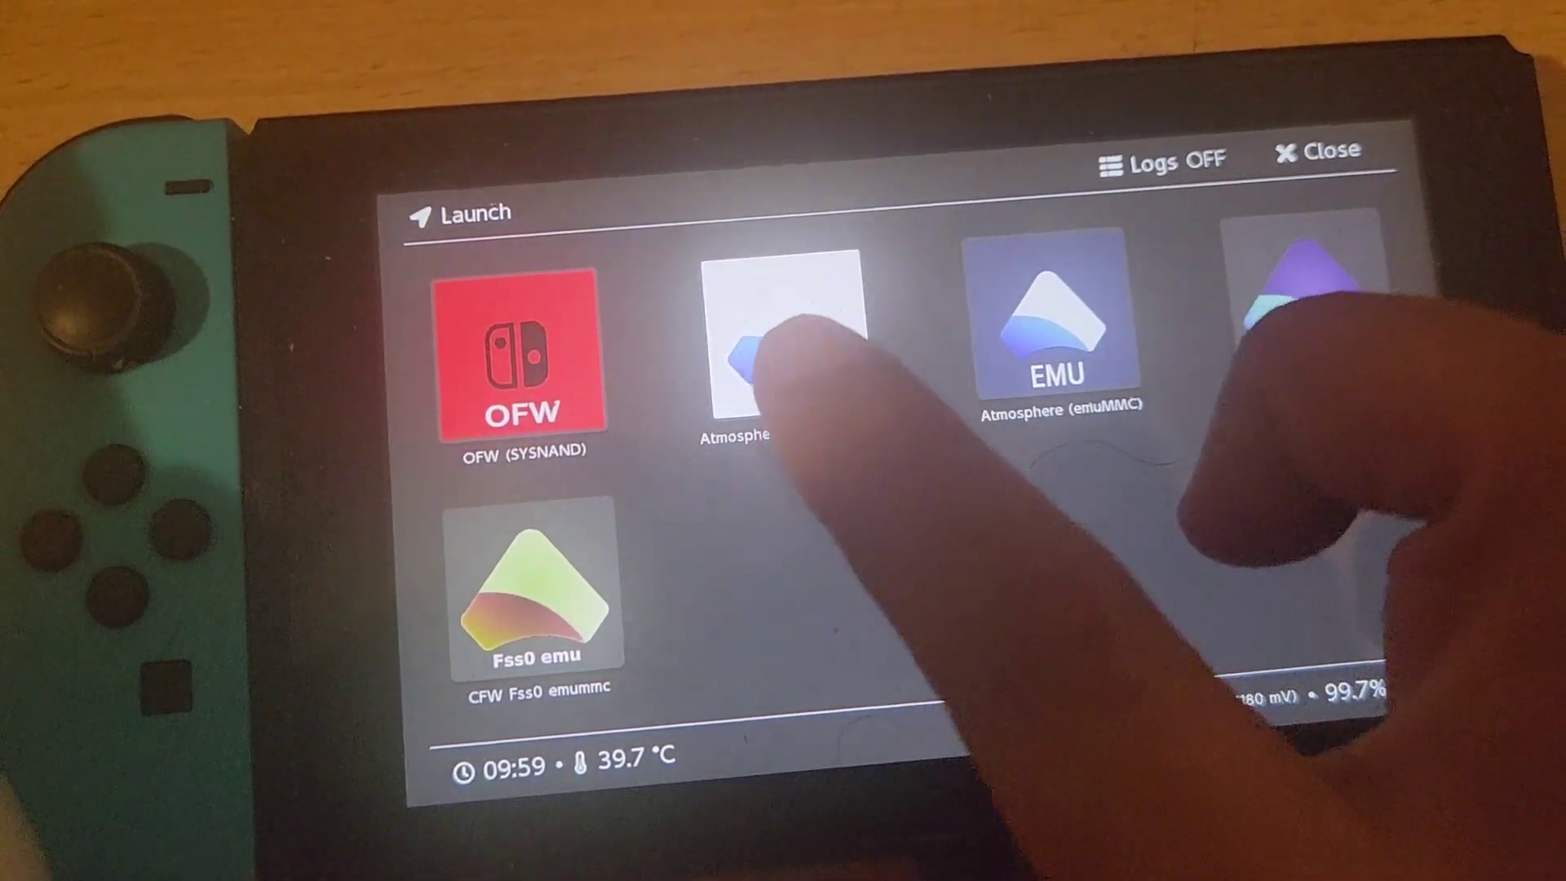
pyautogui.click(775, 367)
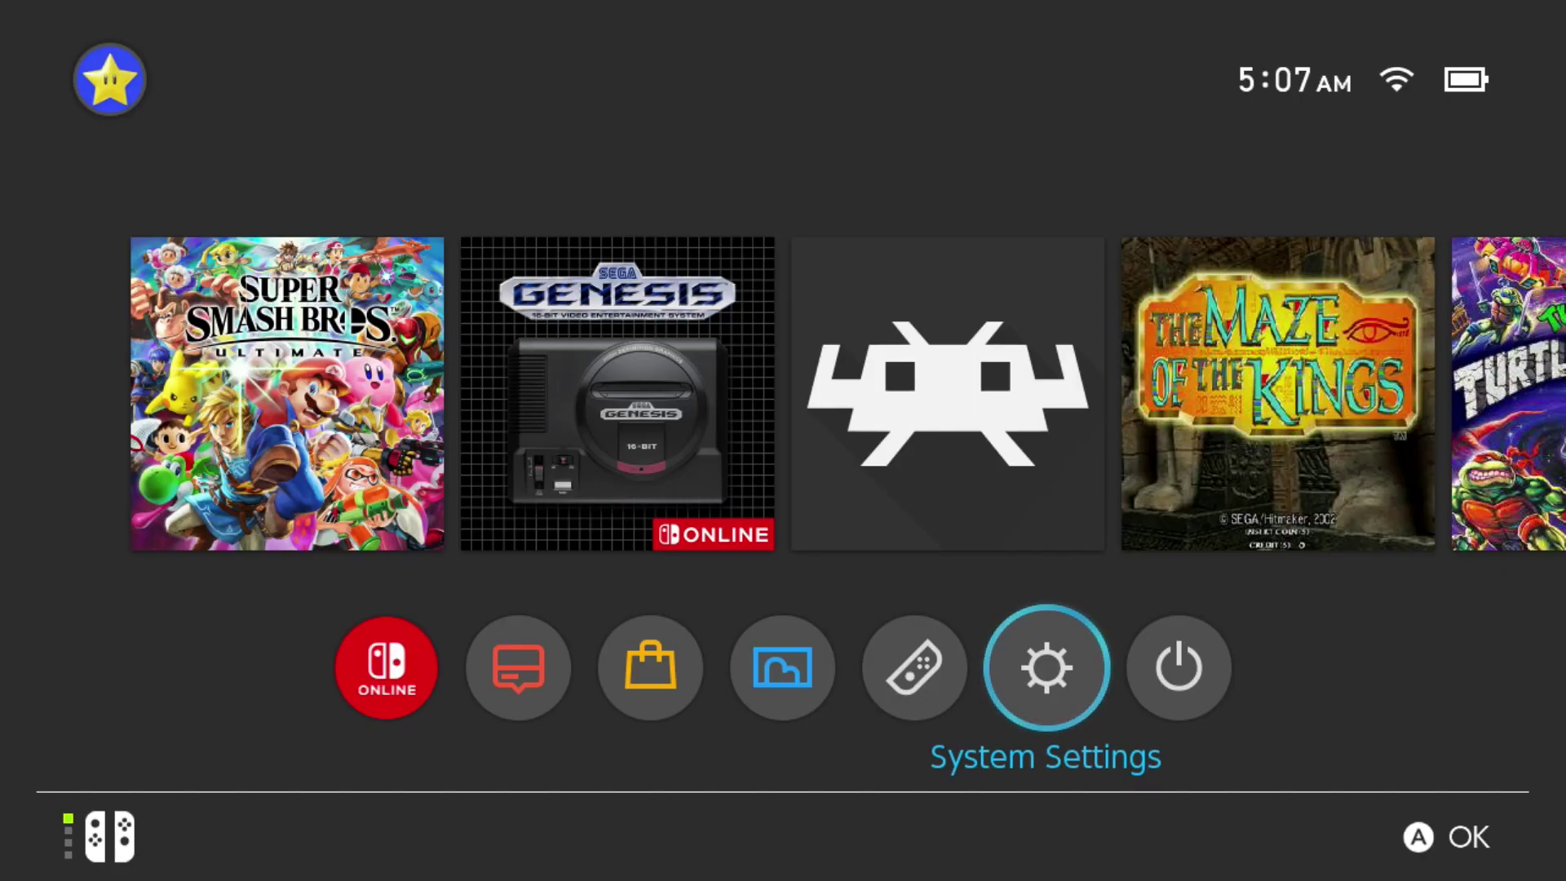
# Open the System section of System Settings and check the current firmware and Atmosphere version under System Update.
pyautogui.press('Return')
pyautogui.press('Down')
pyautogui.press('Down')
pyautogui.press('Down')
pyautogui.press('Down')
pyautogui.press('Down')
pyautogui.press('Down')
pyautogui.press('Down')
pyautogui.press('Down')
pyautogui.press('Down')
pyautogui.press('Down')
pyautogui.press('Down')
pyautogui.press('Down')
pyautogui.press('Down')
pyautogui.press('Down')
pyautogui.press('Down')
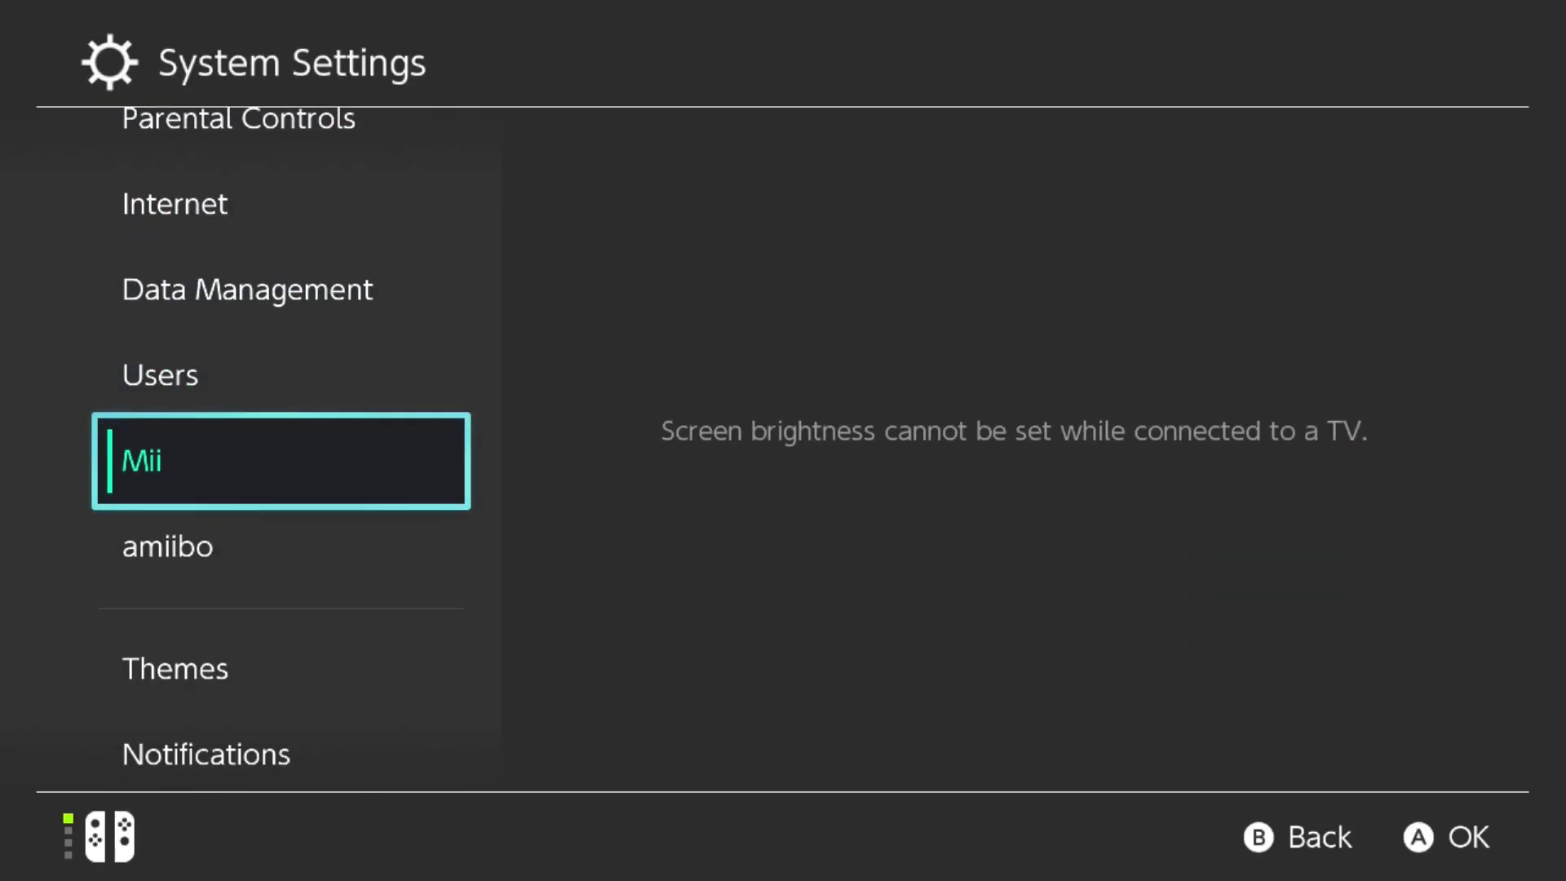
pyautogui.press('Right')
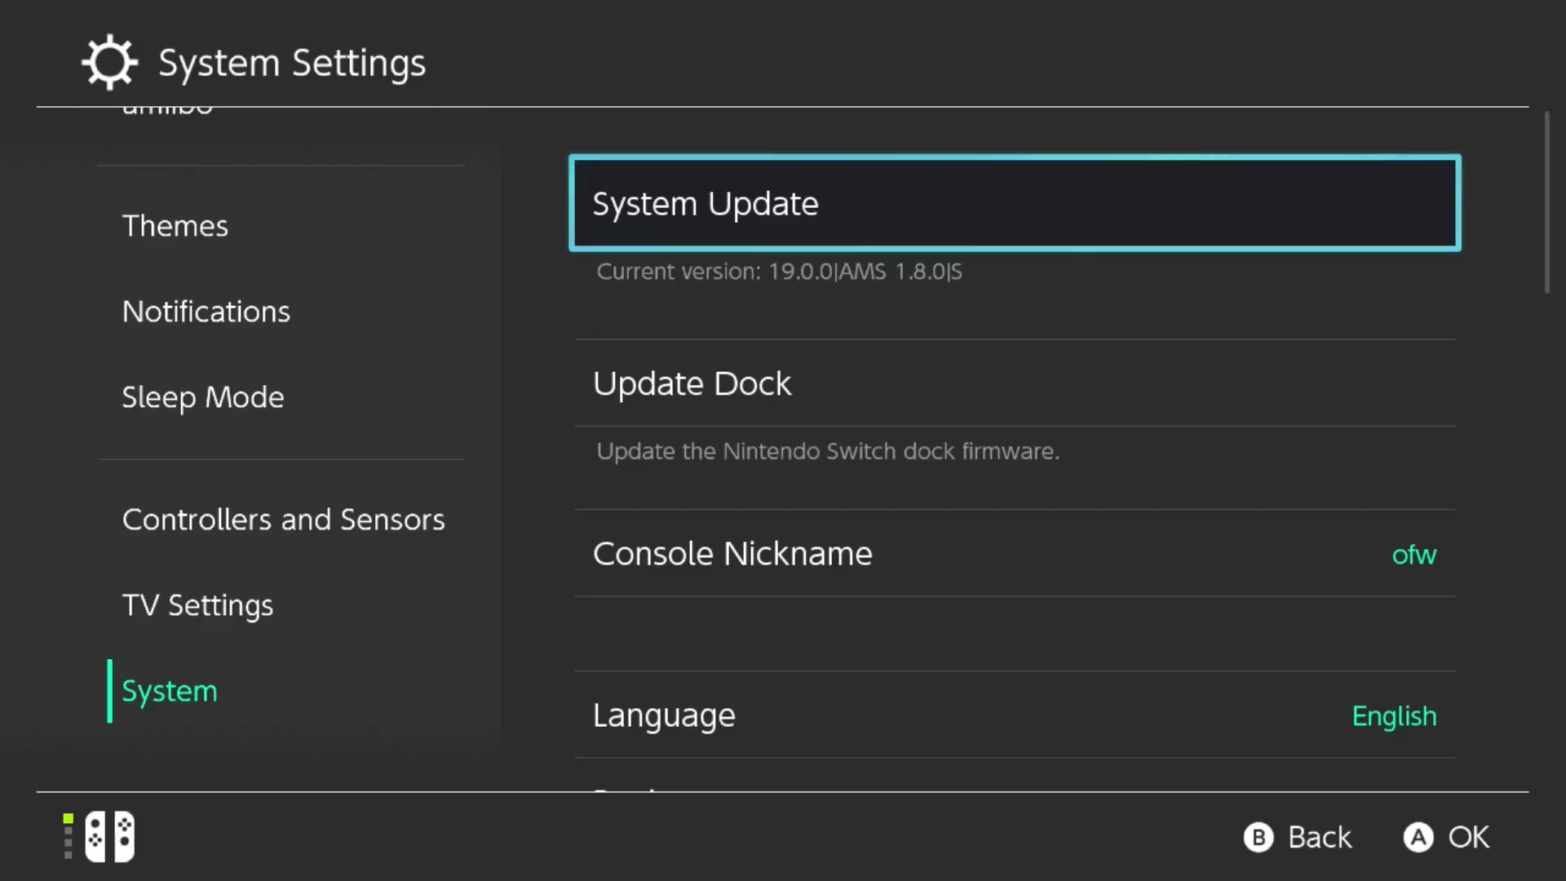
# Leave System Settings and open the homebrew menu through the Album on the home screen.
pyautogui.press('Escape')
pyautogui.press('Right')
pyautogui.press('Down')
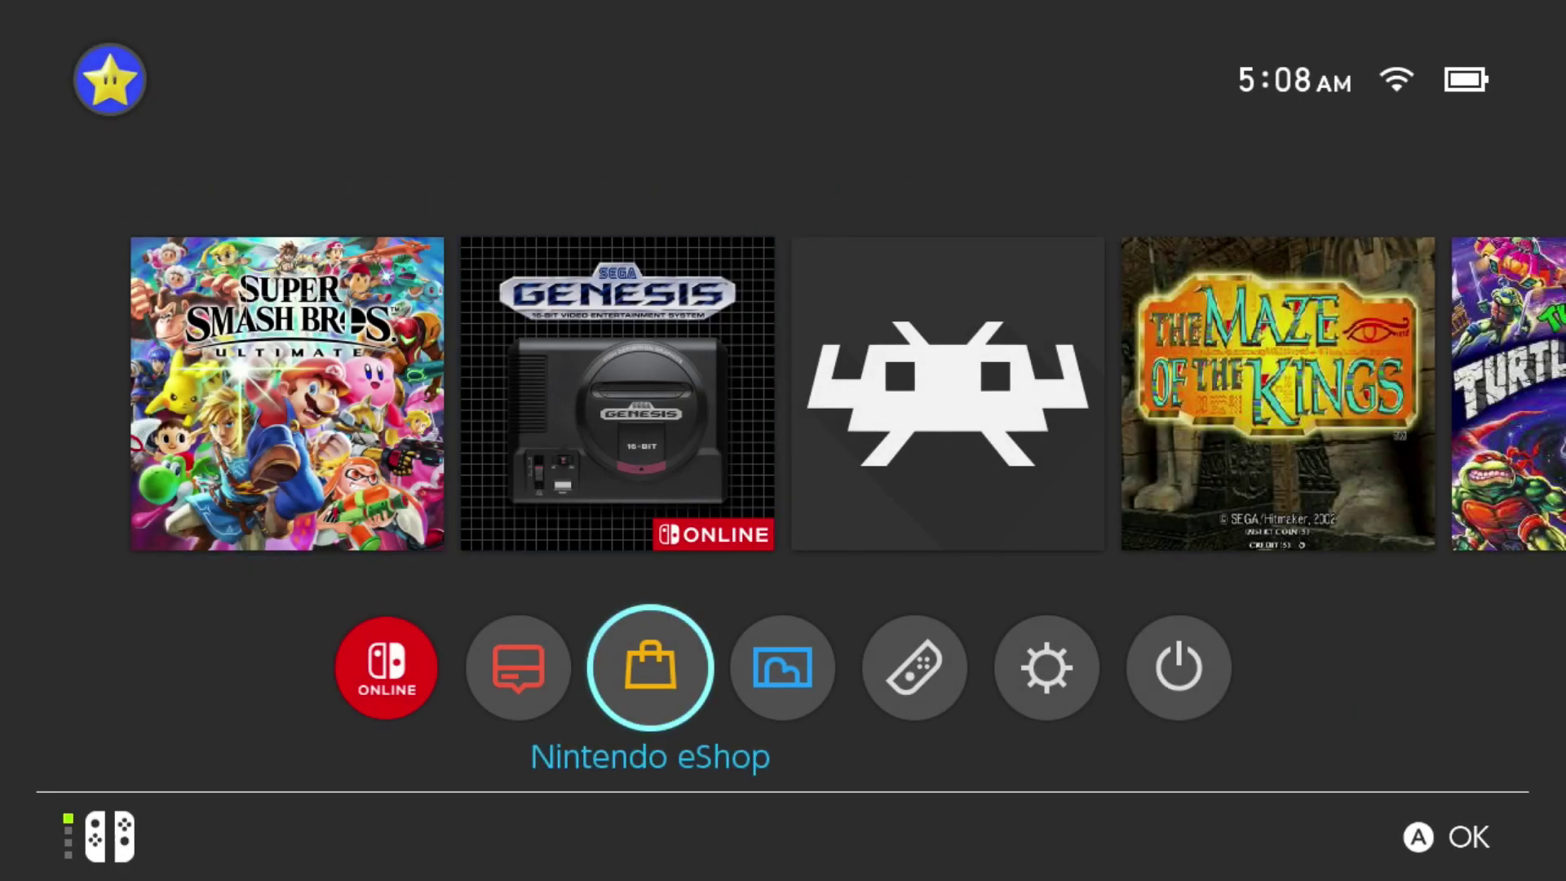
pyautogui.press('Right')
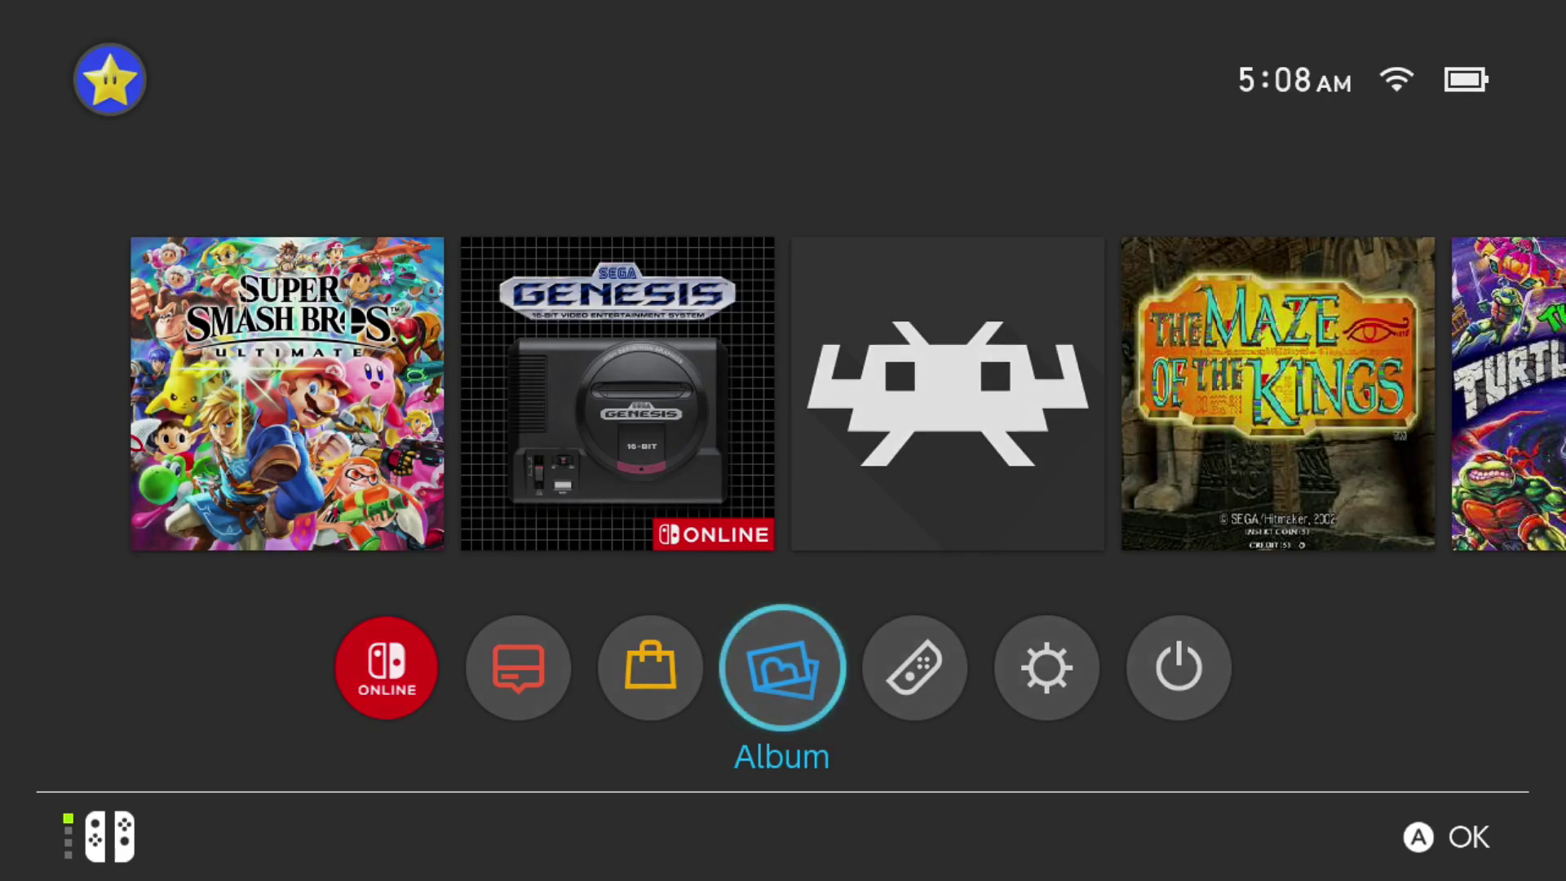
pyautogui.press('Return')
# Select All-in-One Switch Updater among the homebrew apps in sdmc:/switch.
pyautogui.press('Right')
pyautogui.press('Right')
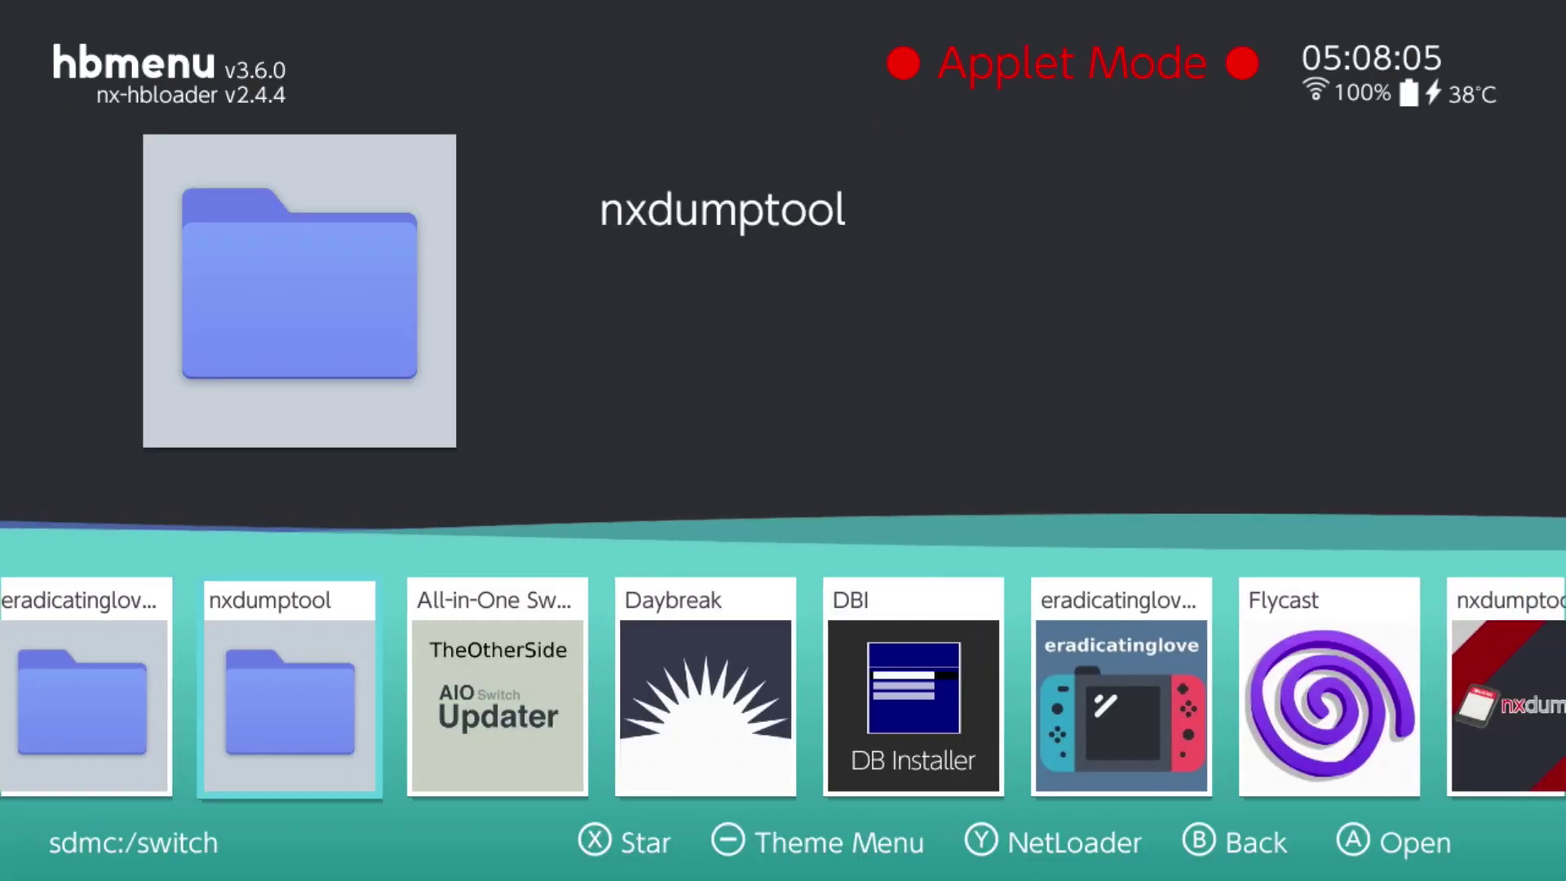
pyautogui.press('Right')
pyautogui.press('Right')
pyautogui.press('Left')
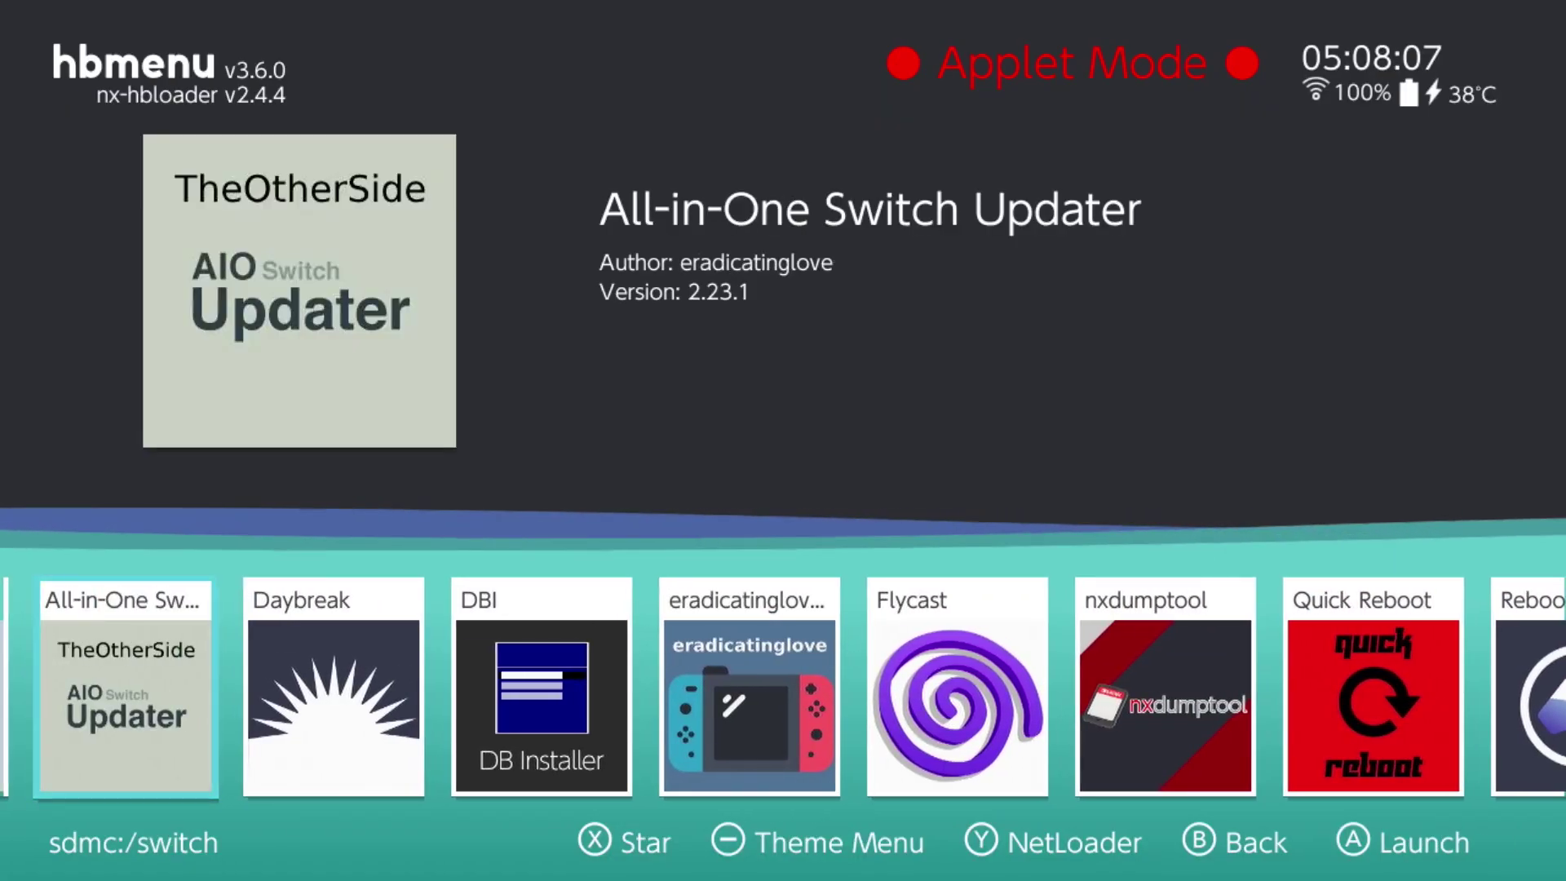